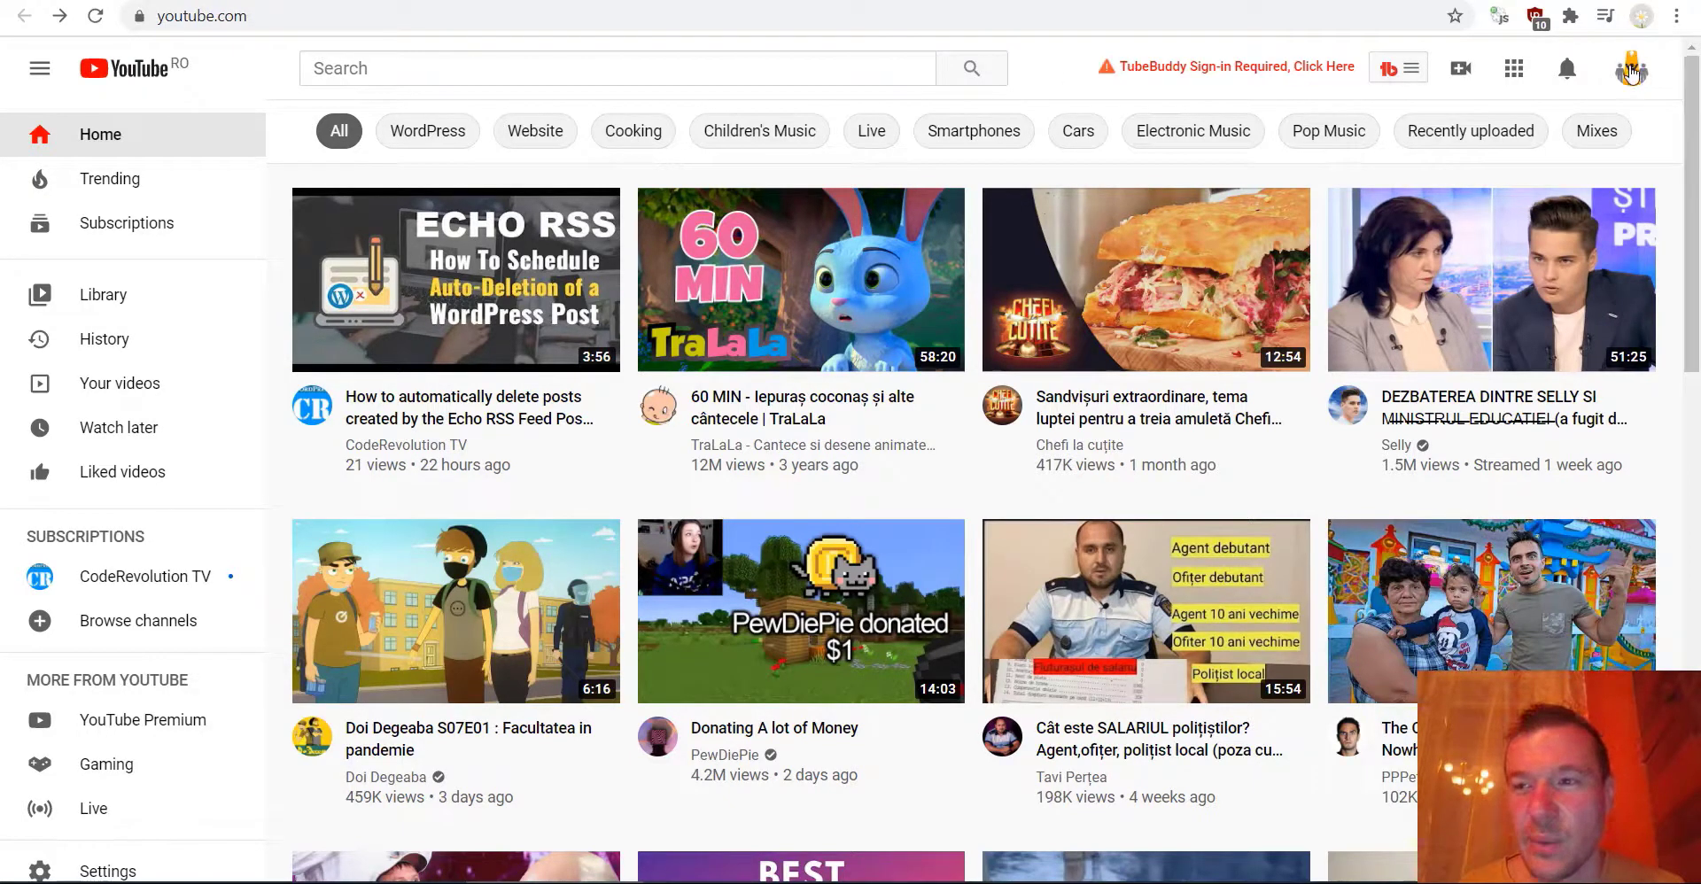
- Open the signed-in account's own channel page, followed by YouTube Studio for the same channel
click(1631, 71)
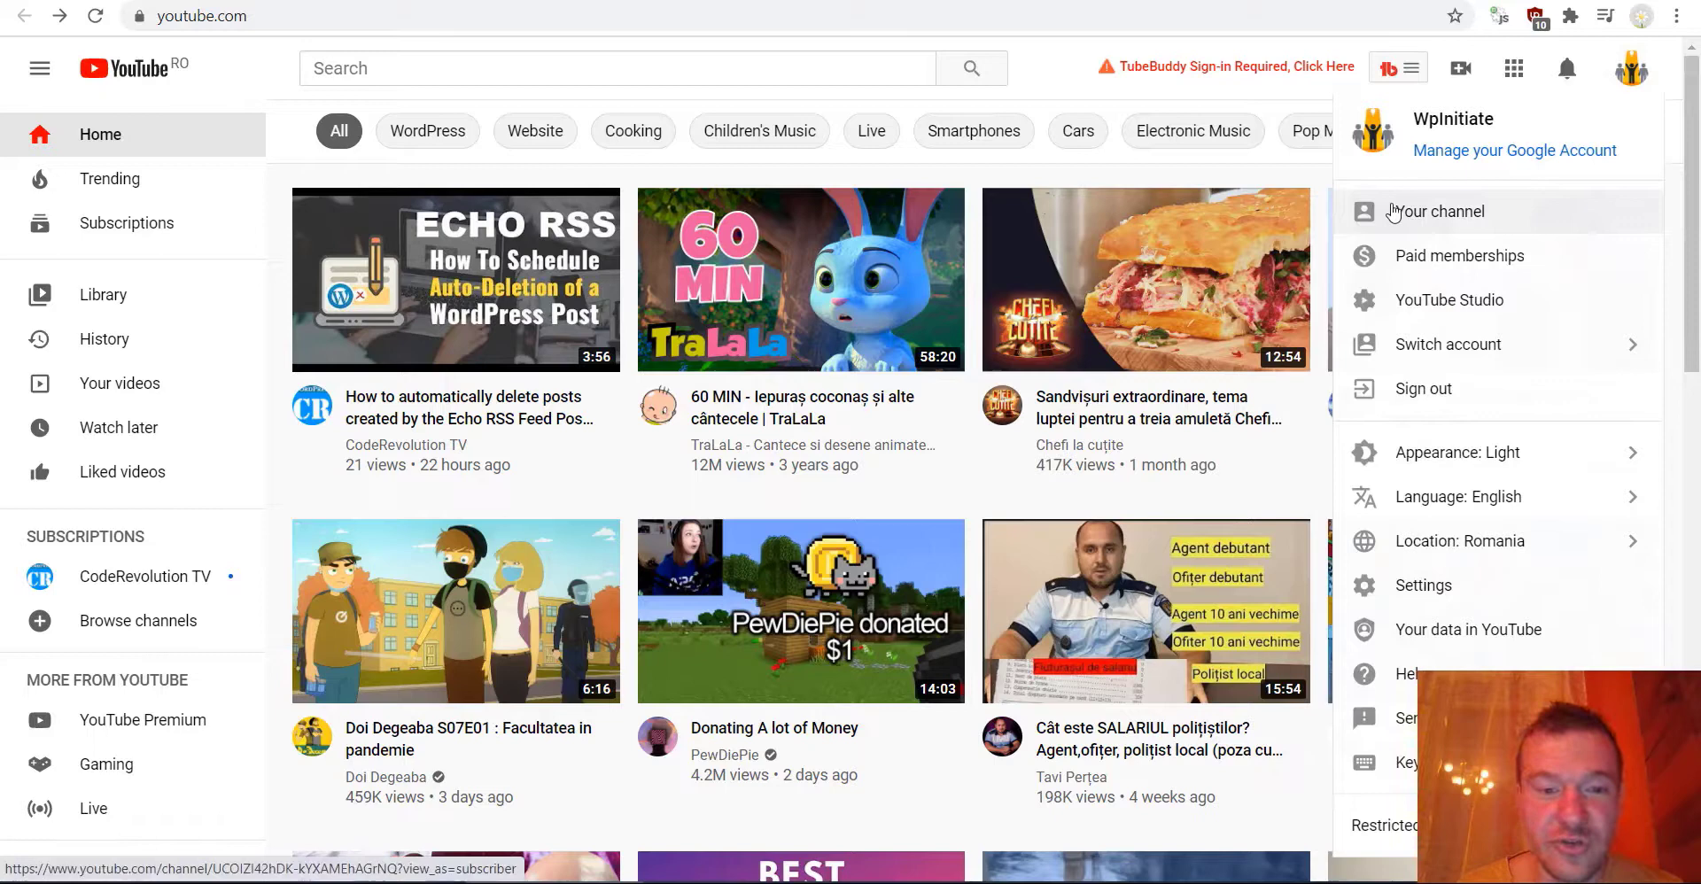
click(1391, 213)
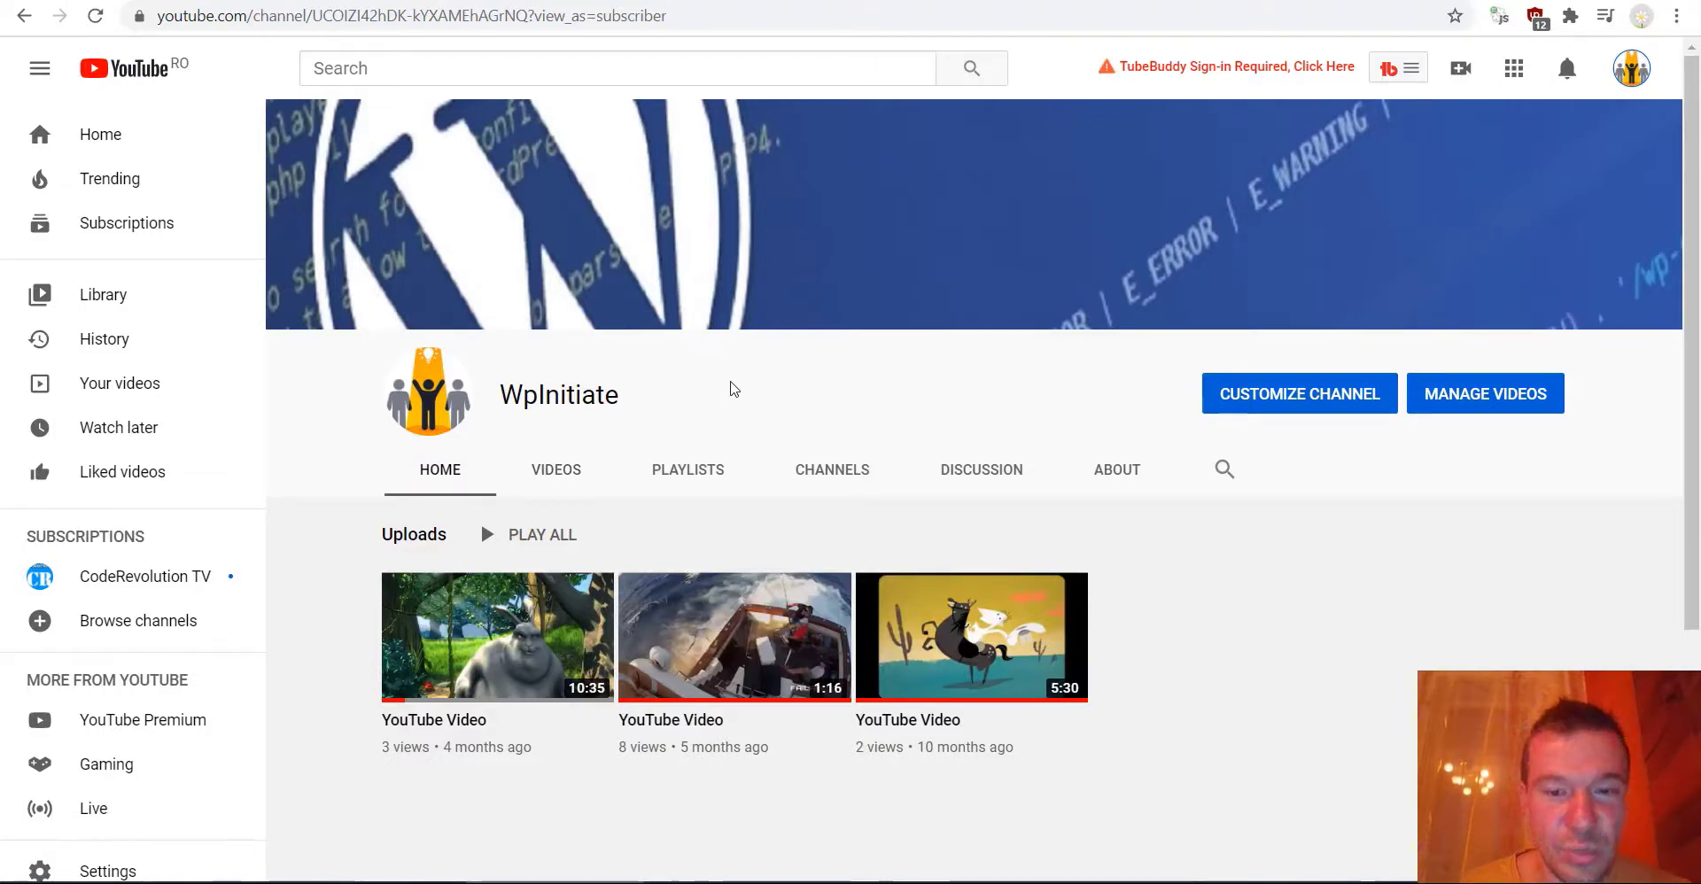
click(1630, 68)
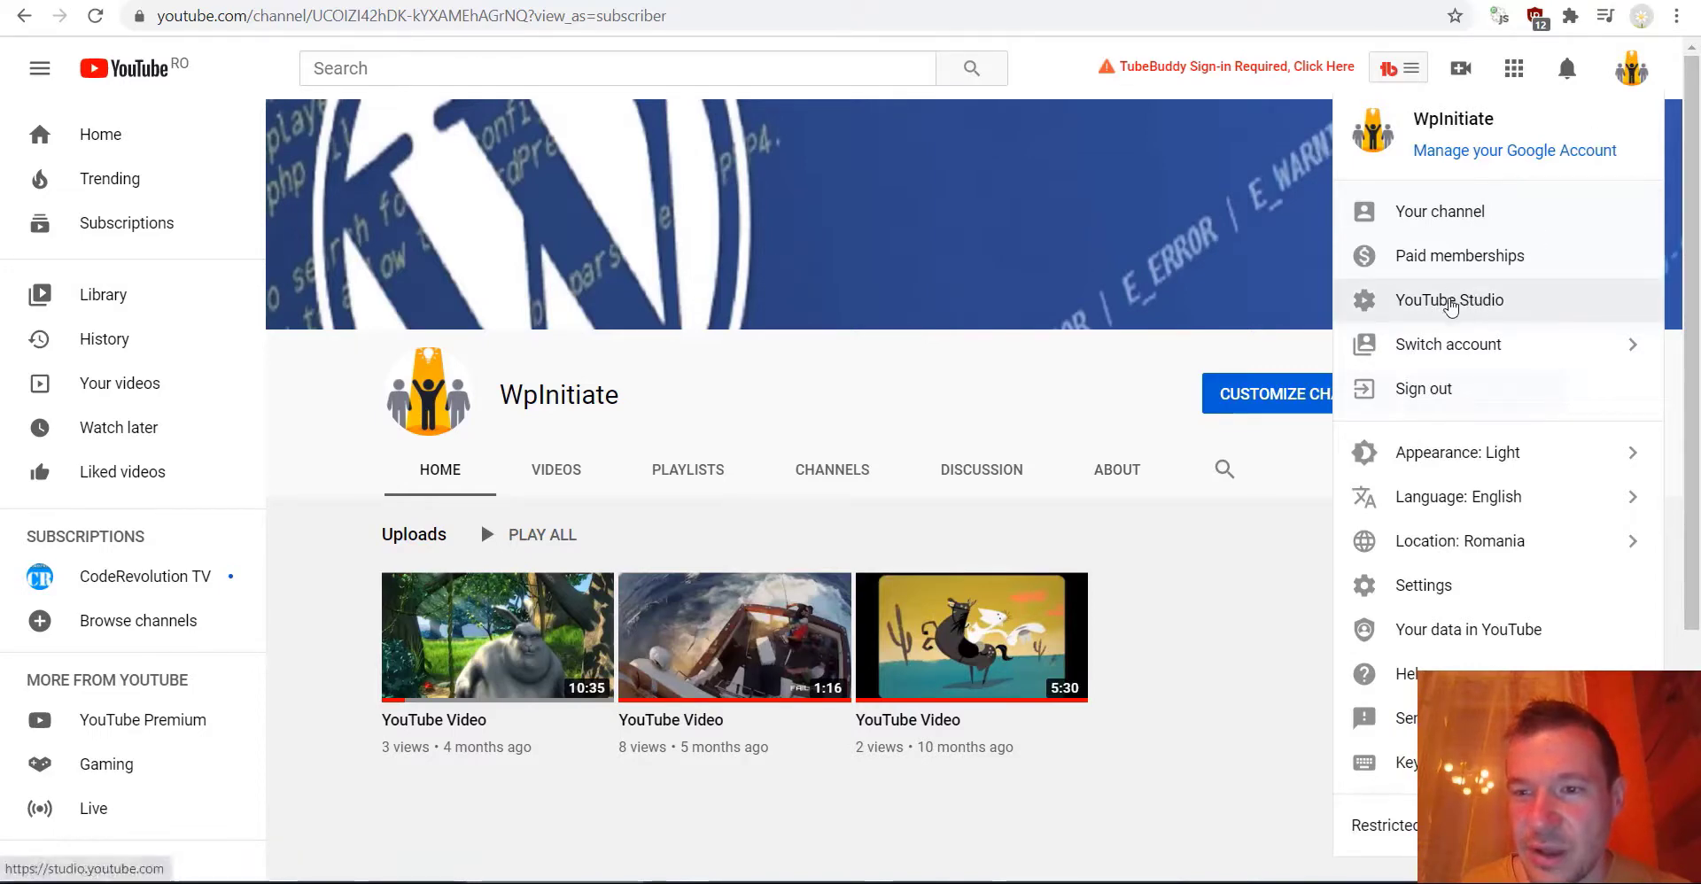
click(1450, 302)
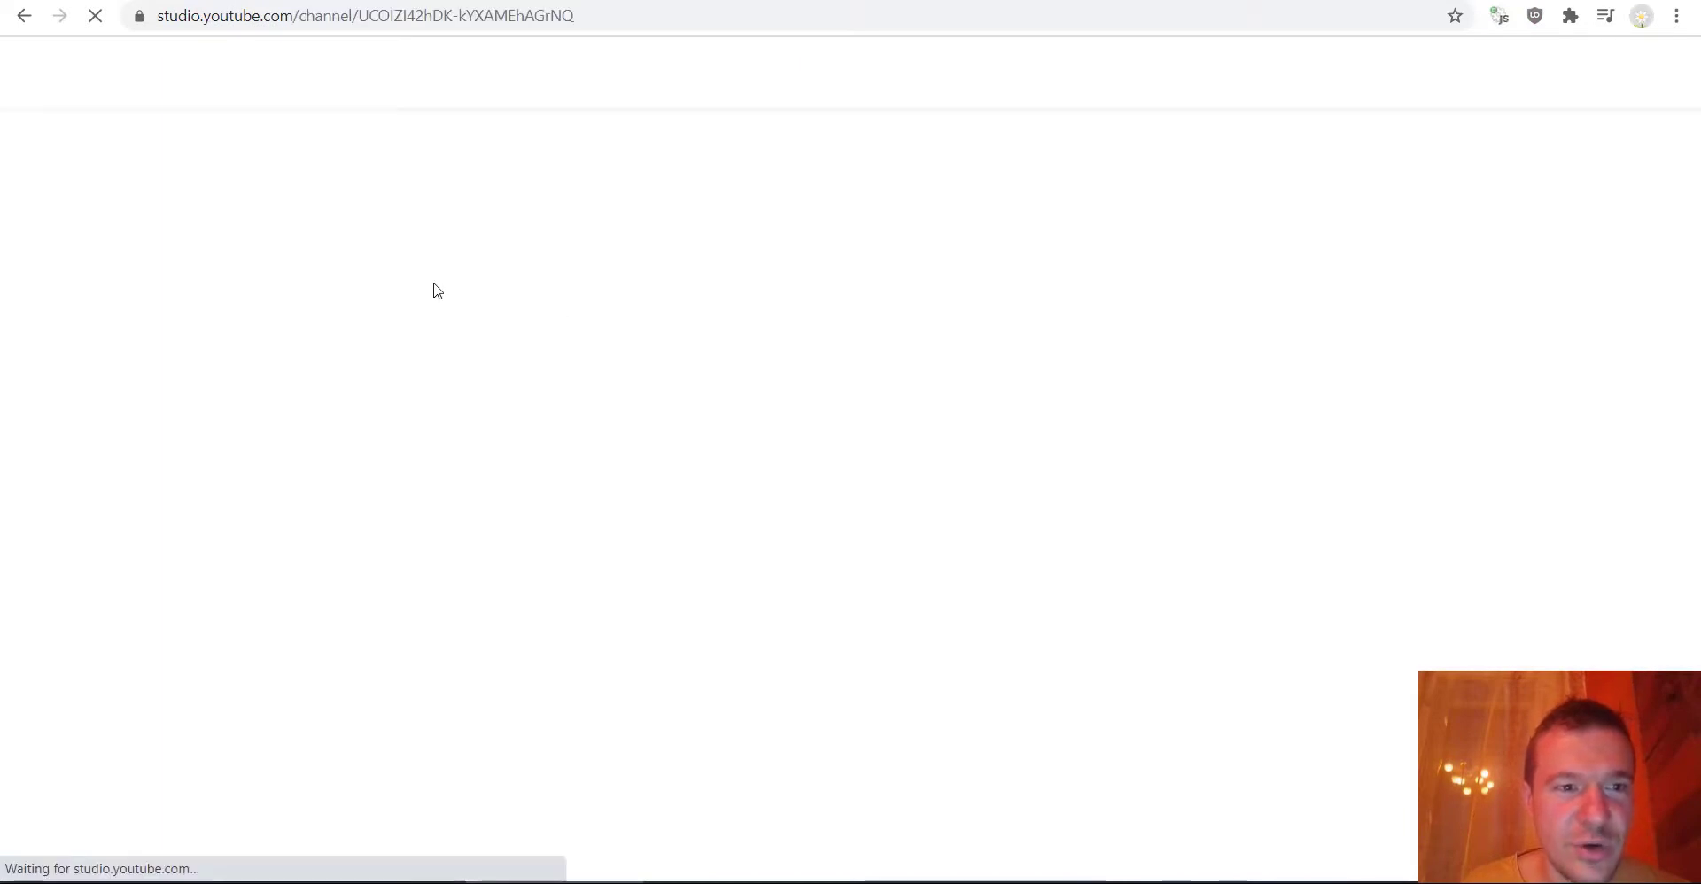
- Open the advanced channel settings page from the channel's advanced settings in YouTube Studio
scroll(151, 721, down, 1)
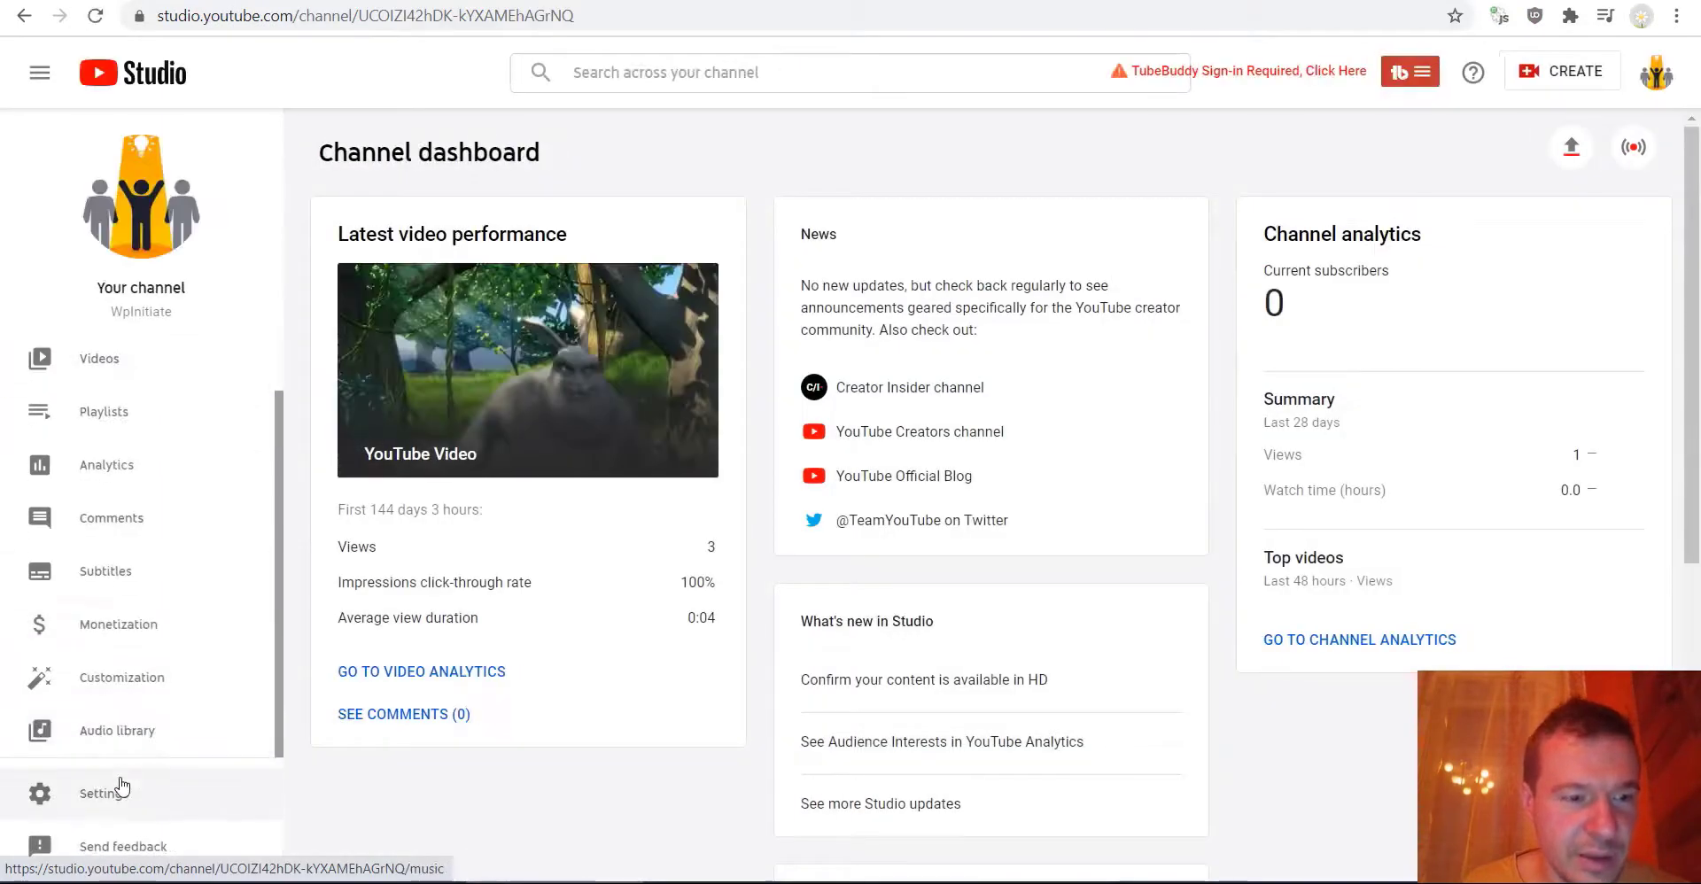
click(117, 793)
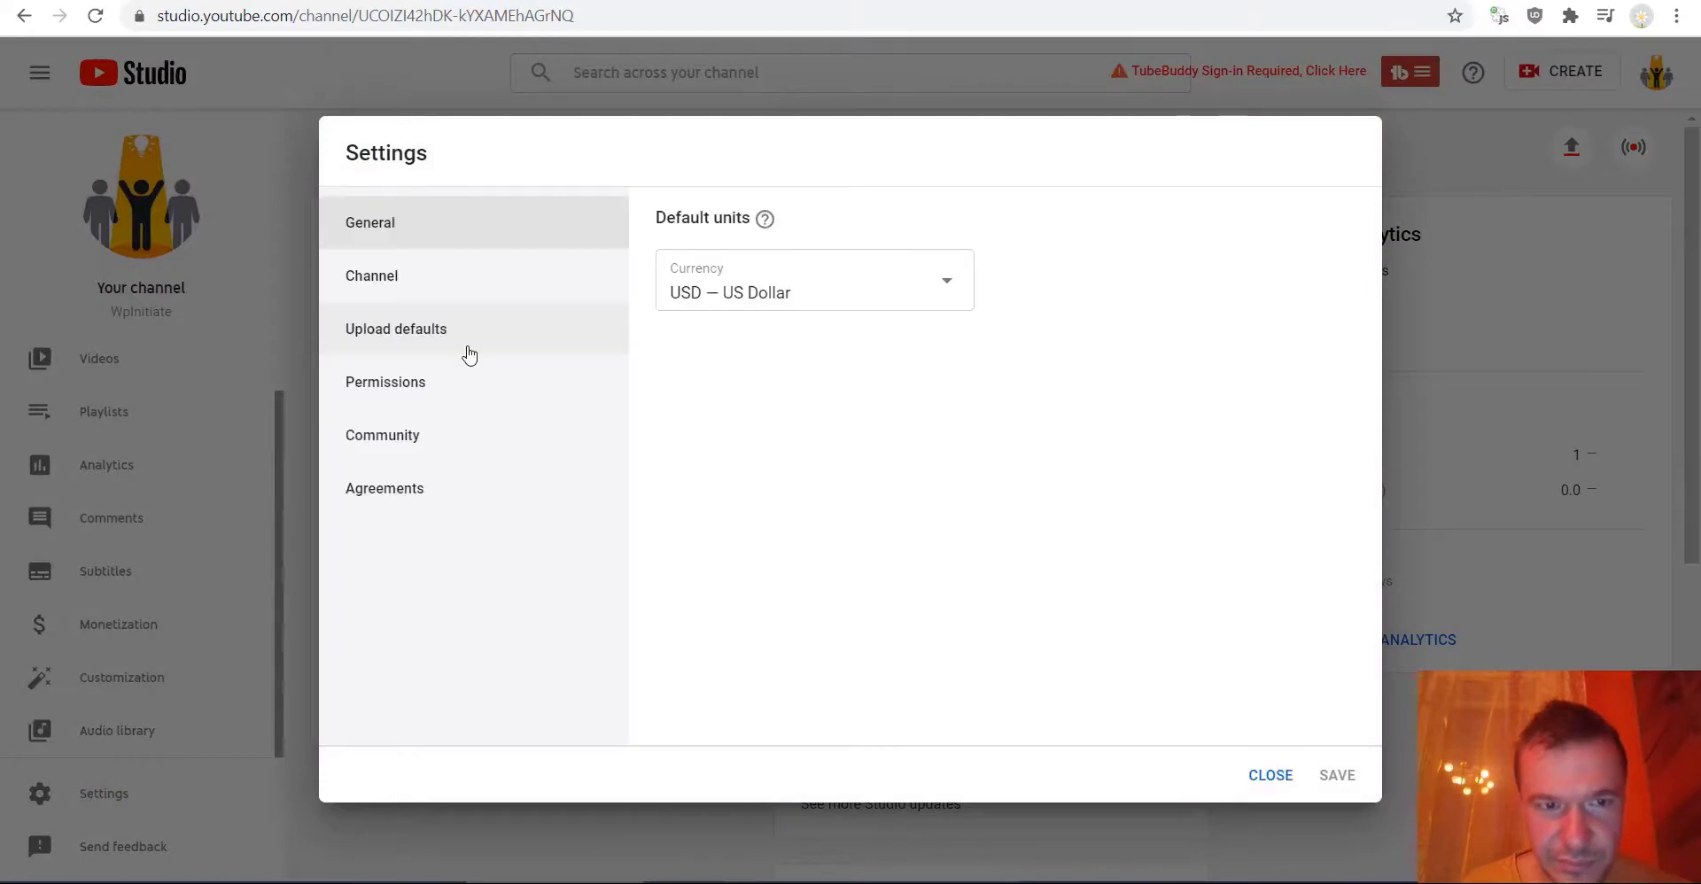
click(390, 288)
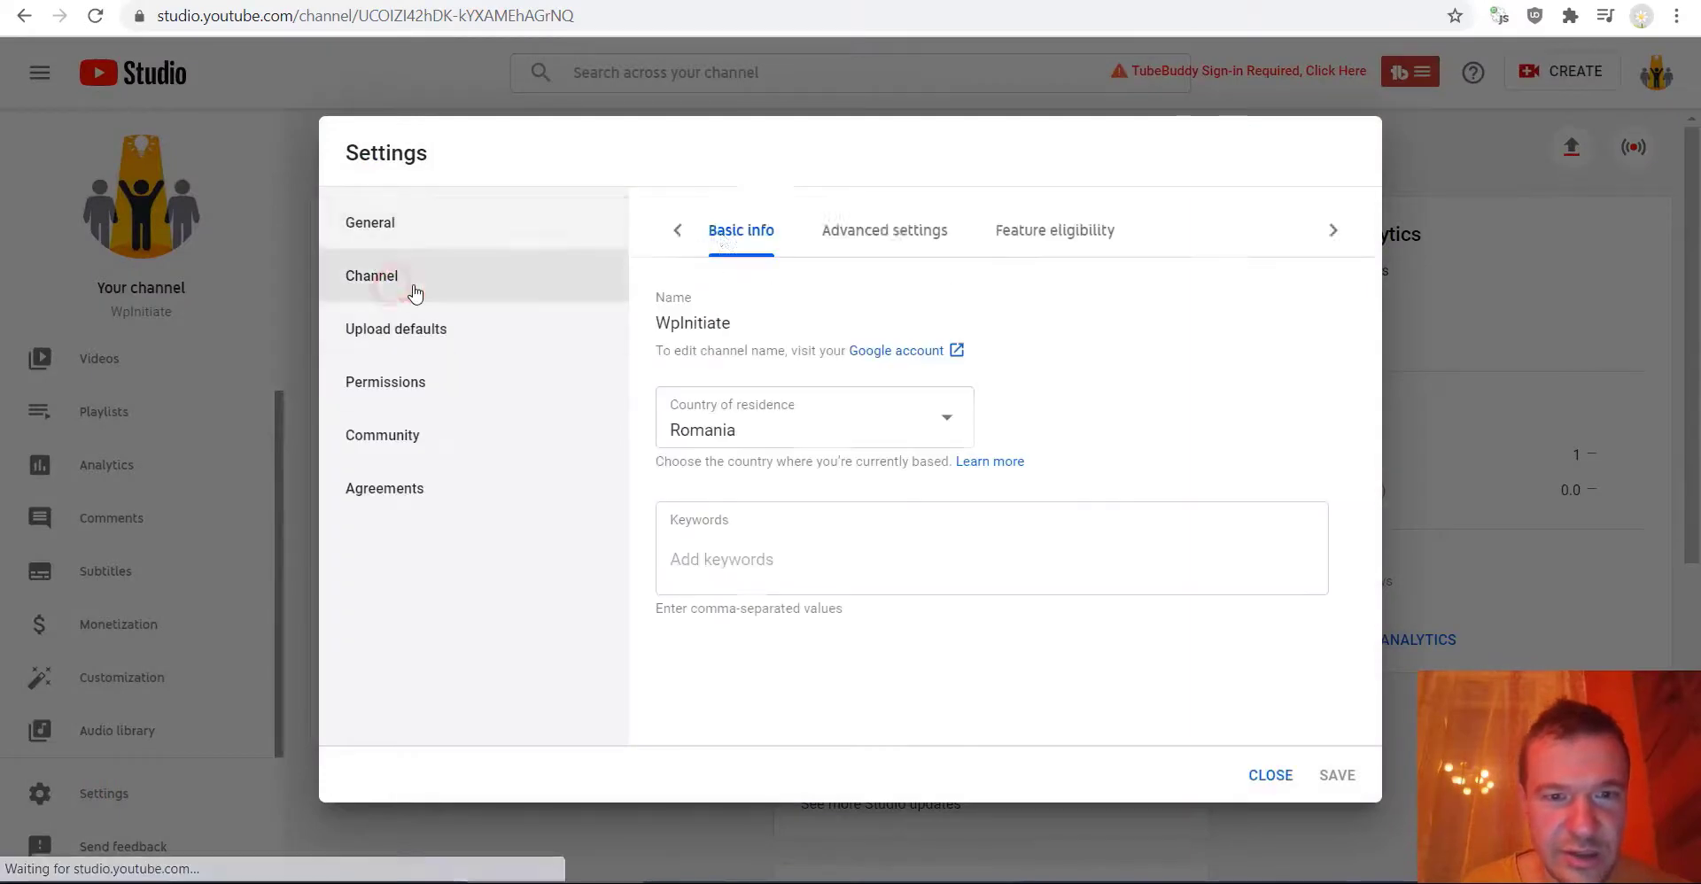
click(808, 236)
scroll(756, 509, down, 10)
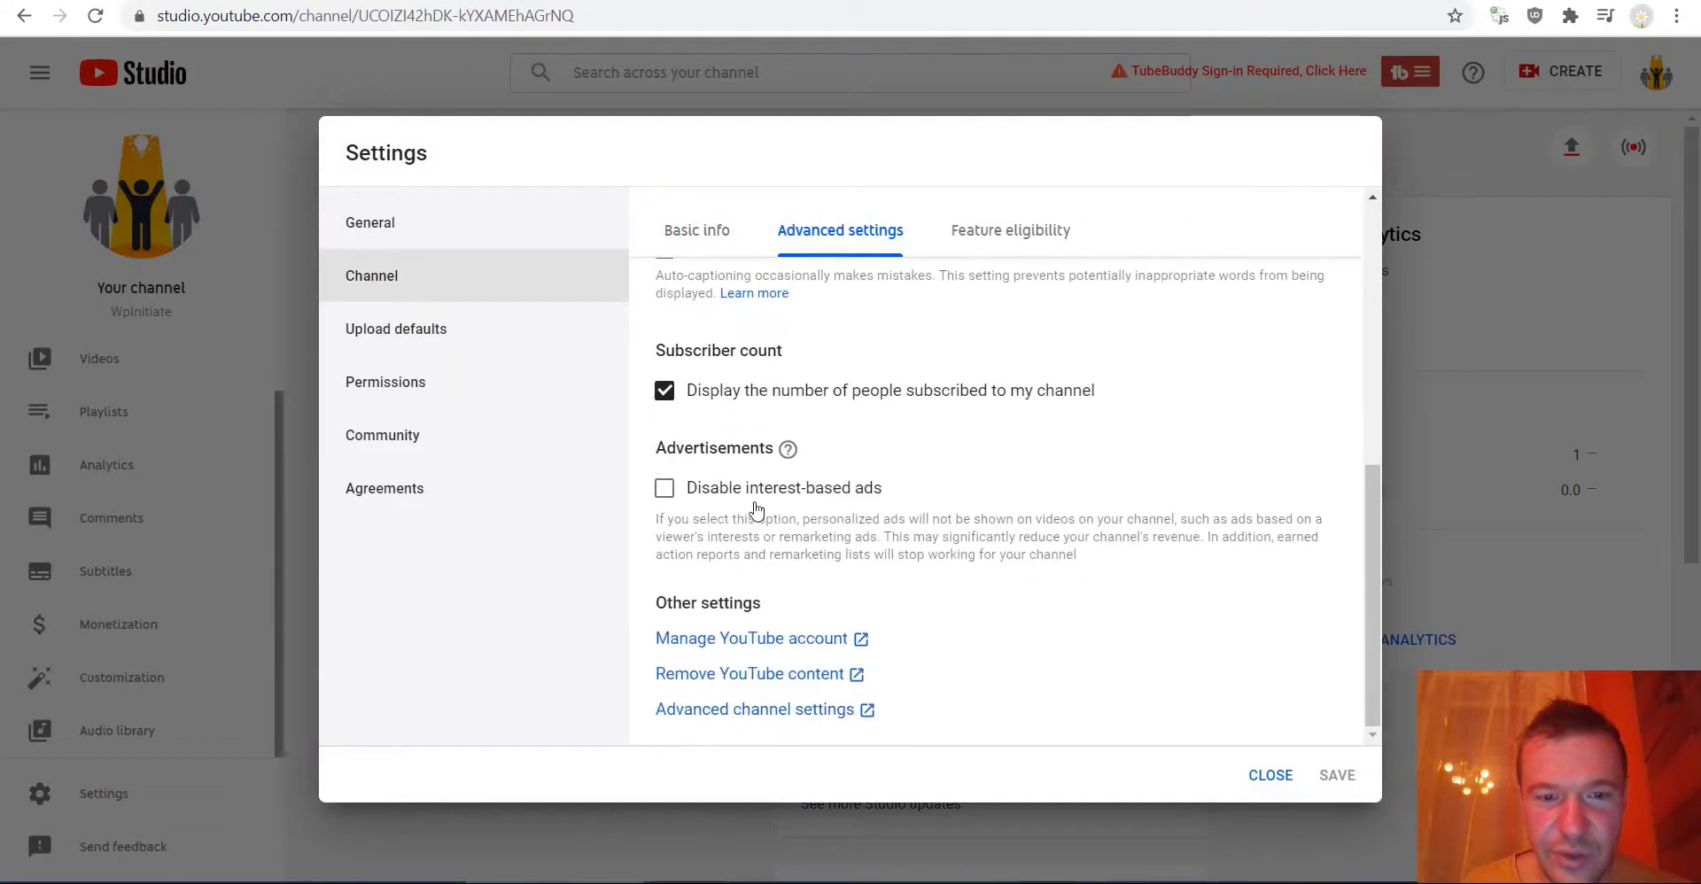
click(769, 708)
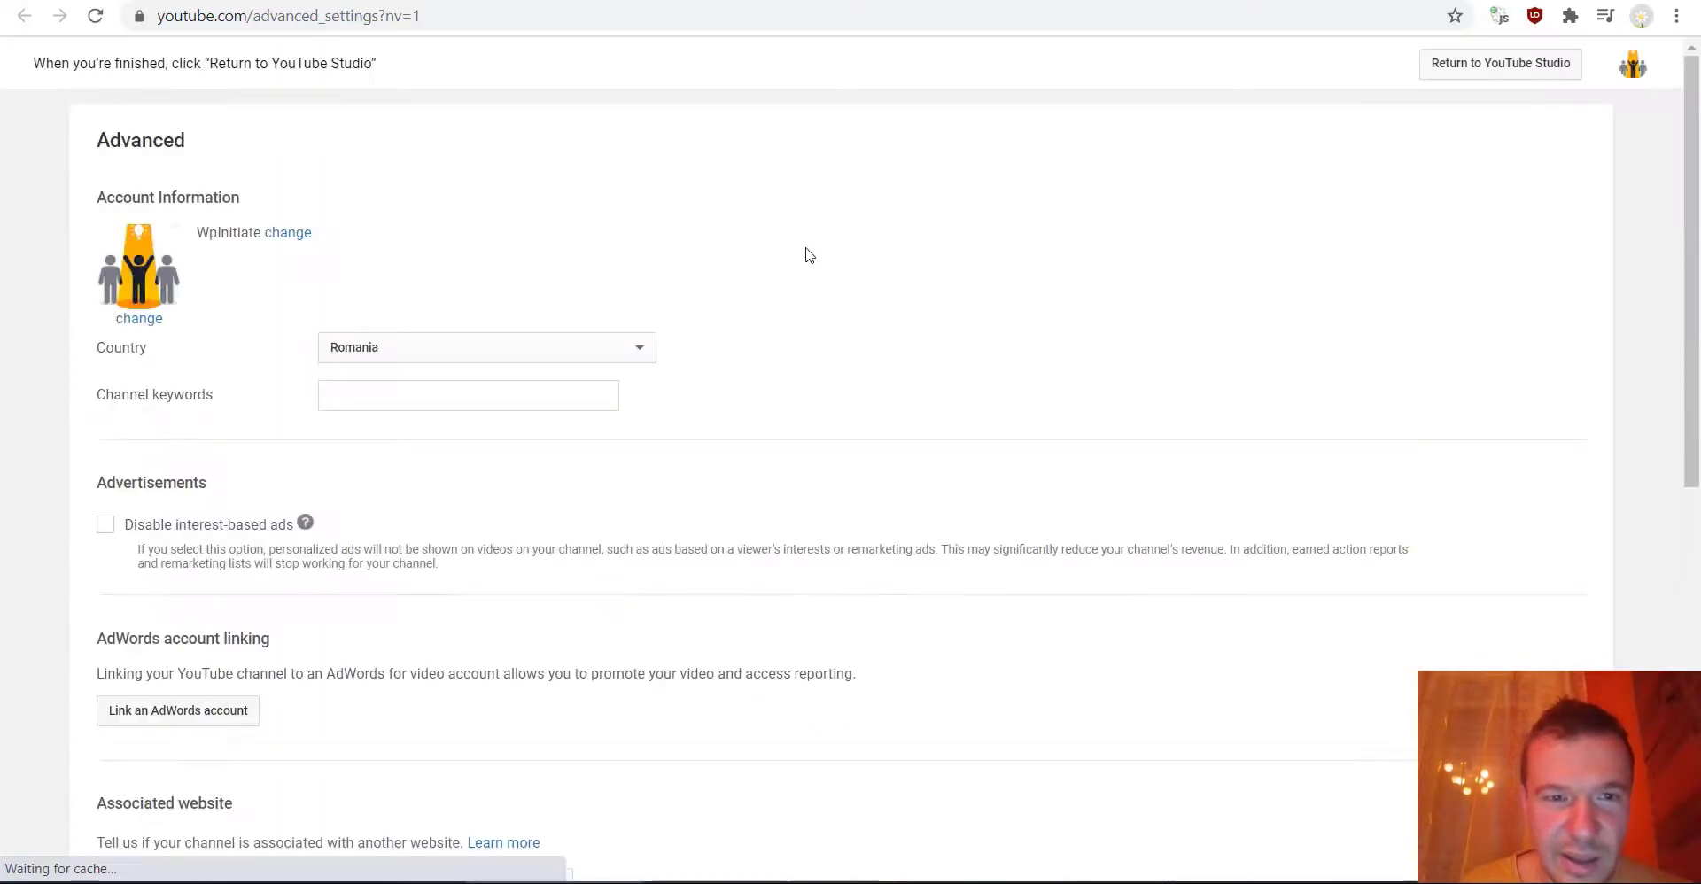
- Locate the Google Analytics property tracking ID setting and make its field ready for entry
scroll(381, 386, down, 8)
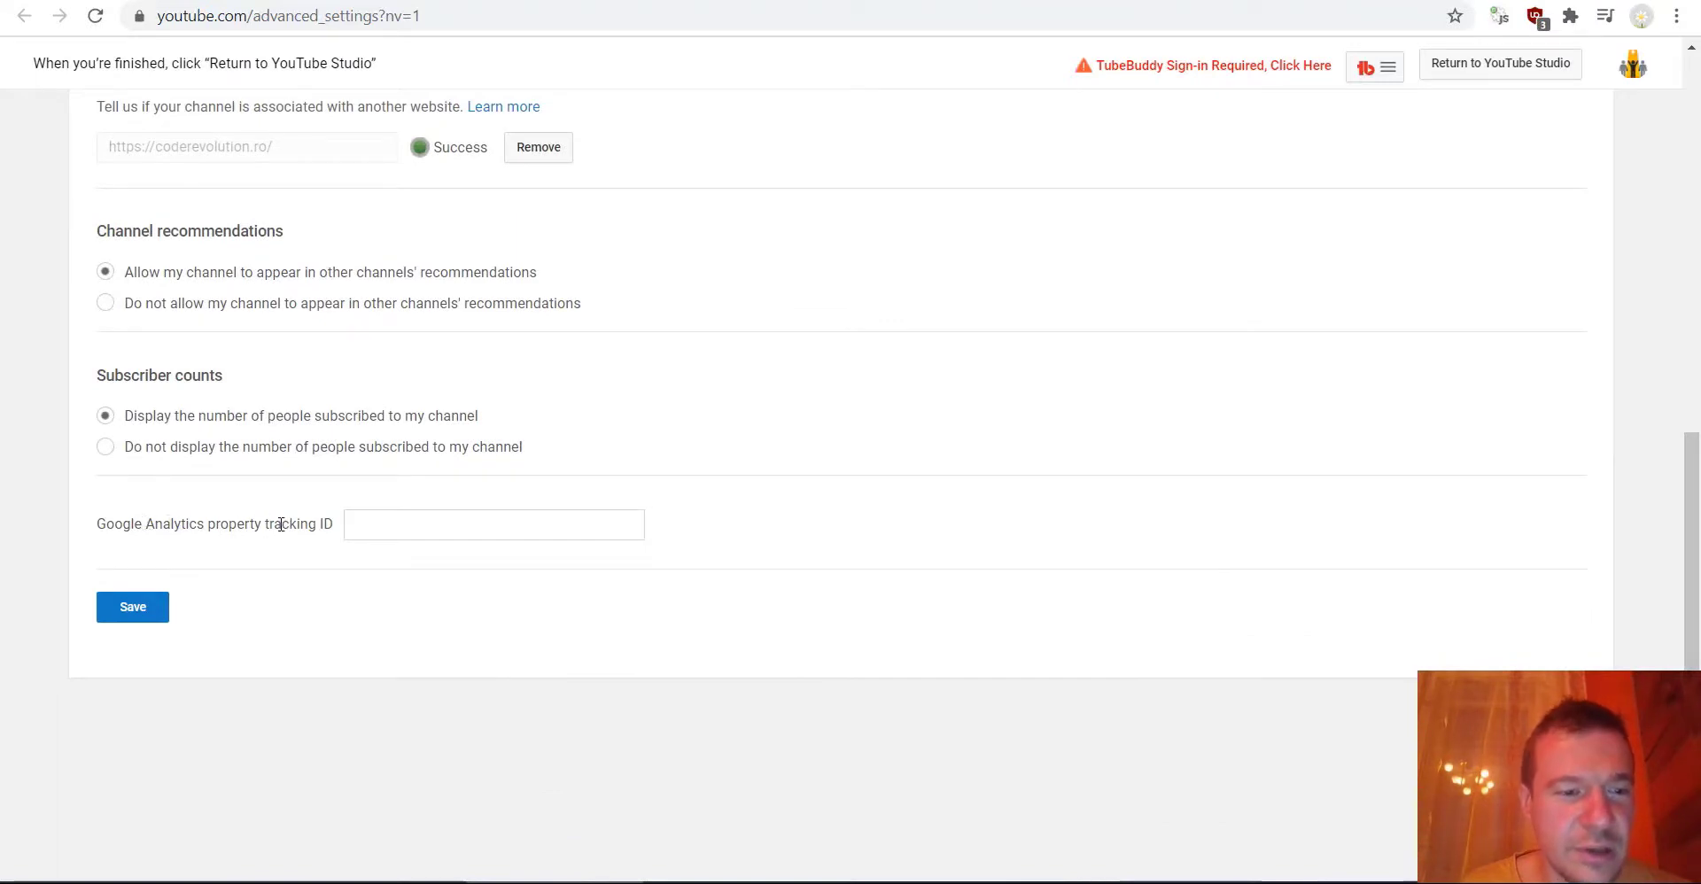
drag(323, 524, 91, 528)
click(91, 528)
click(333, 522)
click(379, 523)
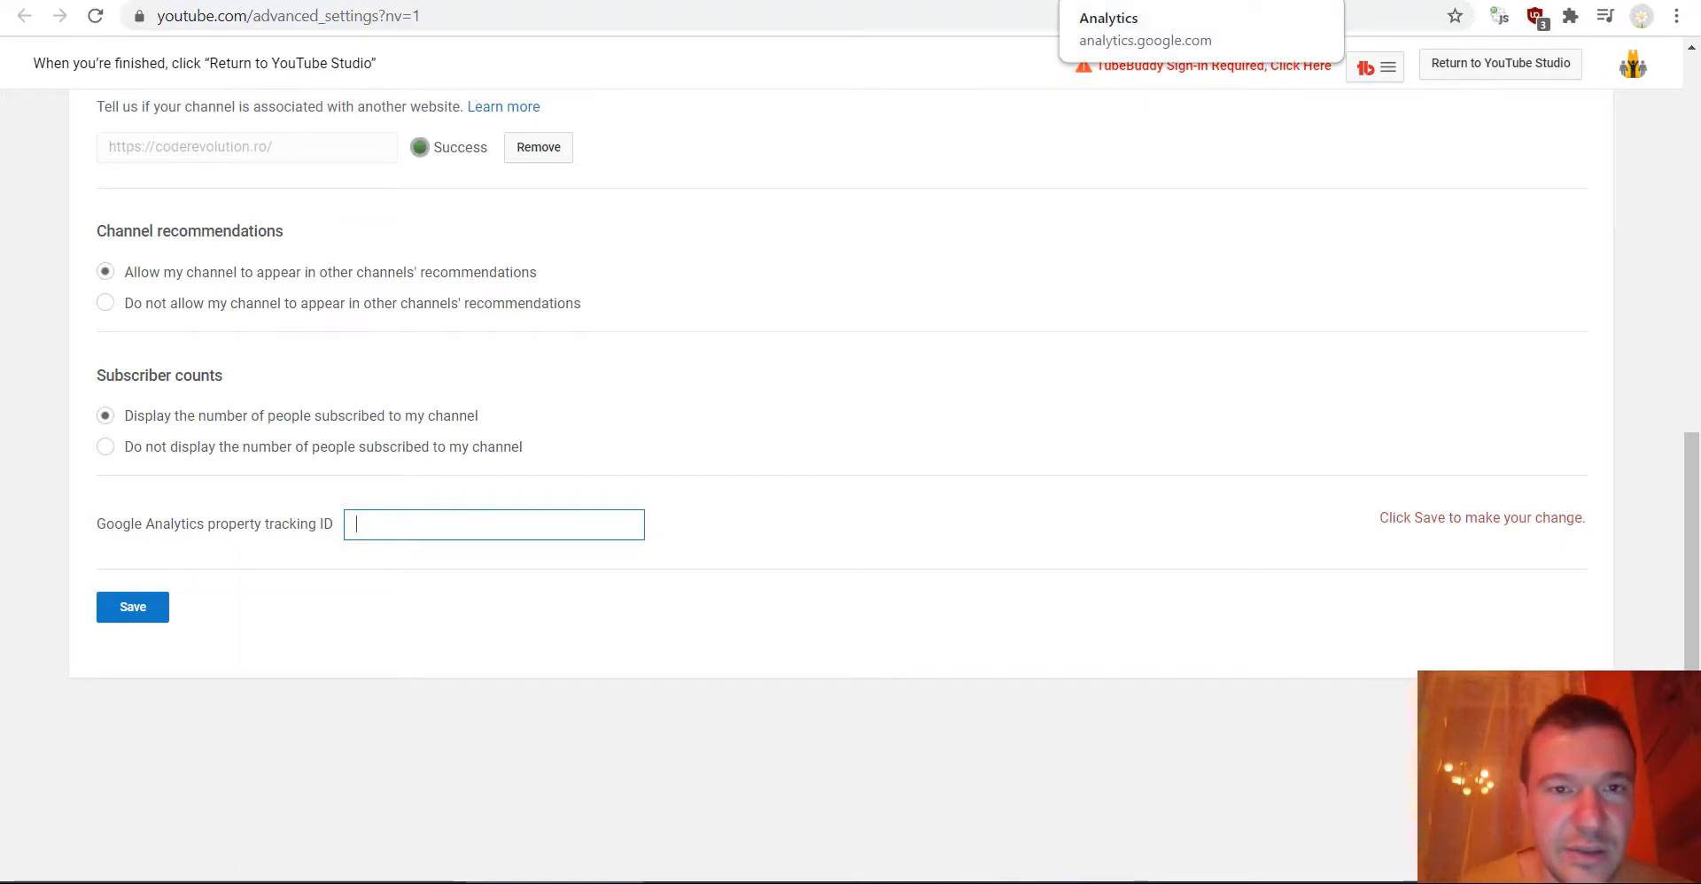
- Switch to Google Analytics and set up a free account named CodeRevolution, keeping all recommended data sharing options
key(ctrl+Tab)
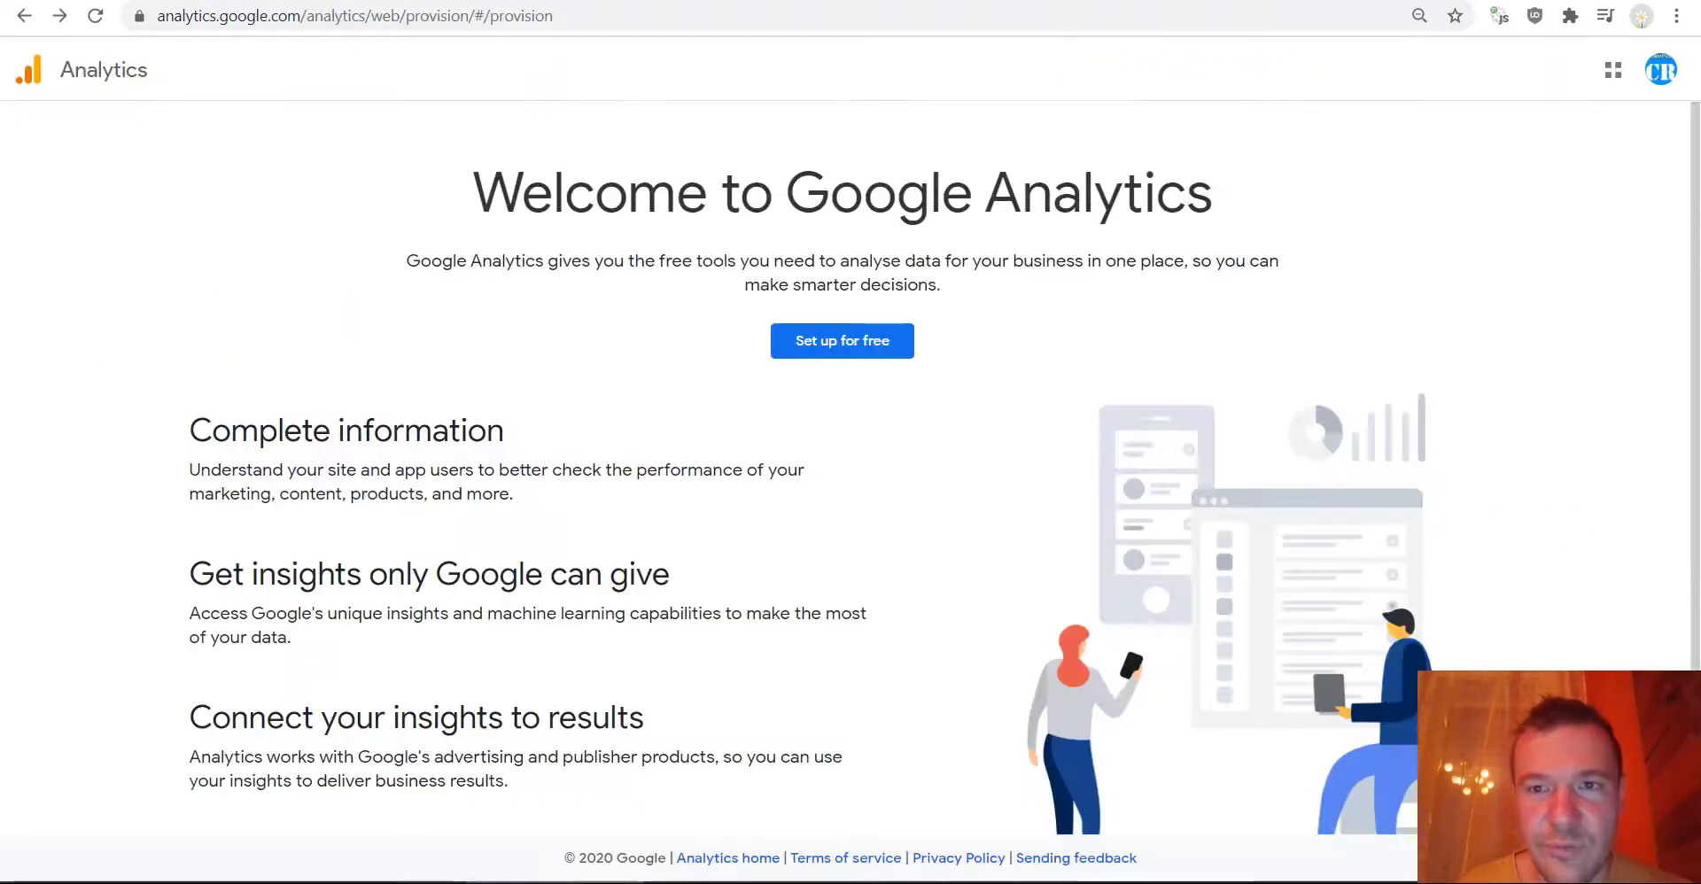
click(842, 349)
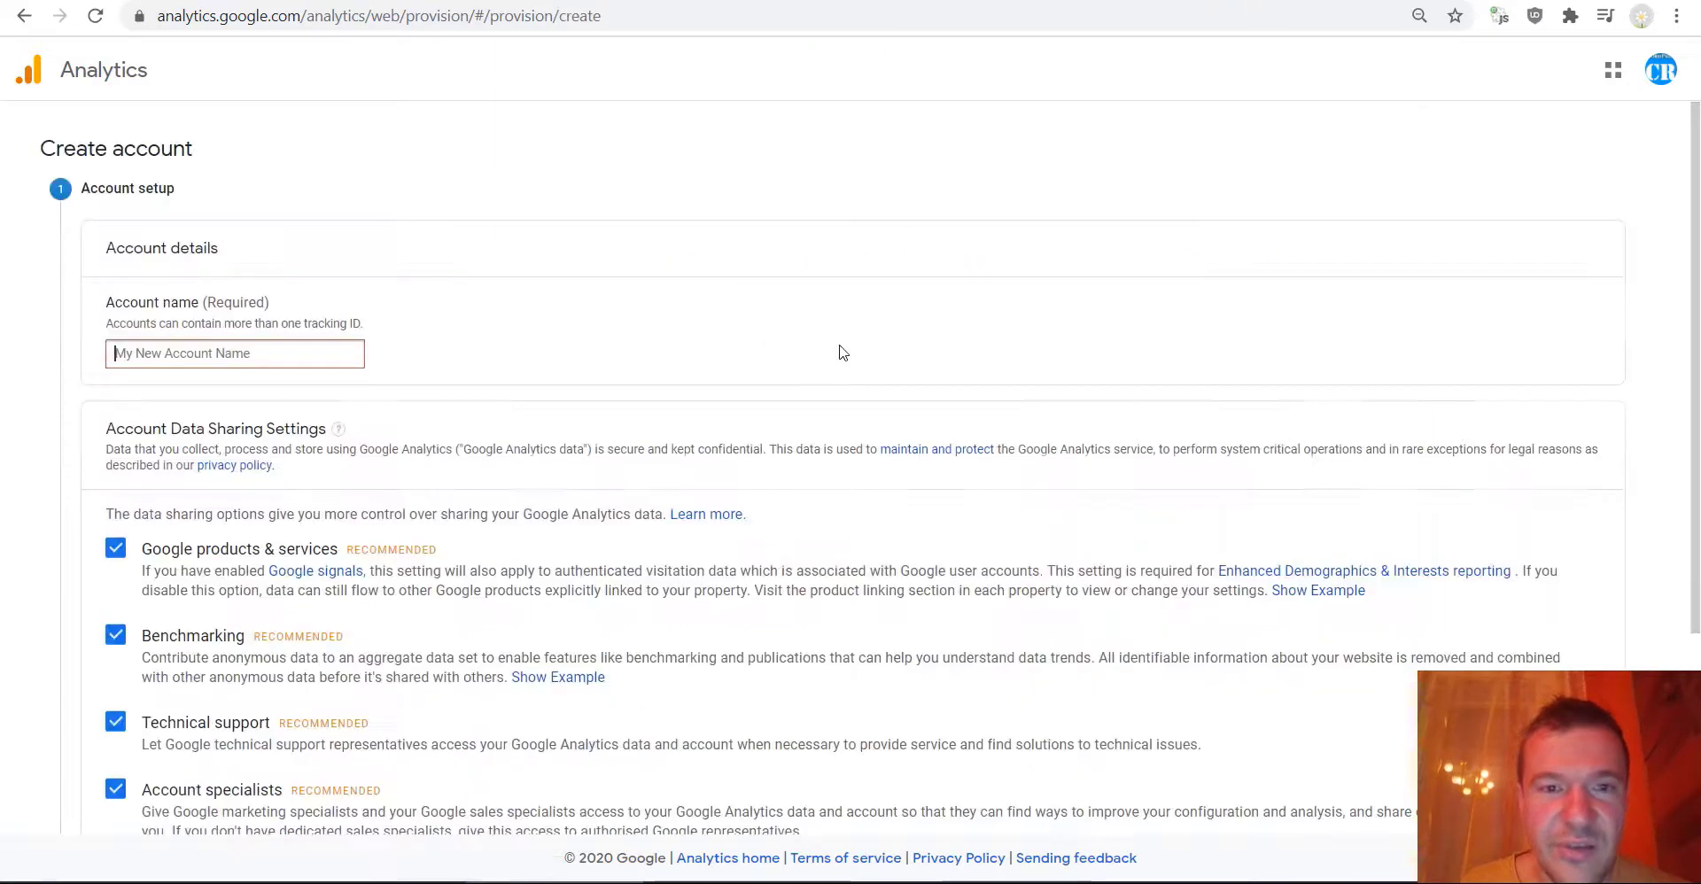
text(Cod)
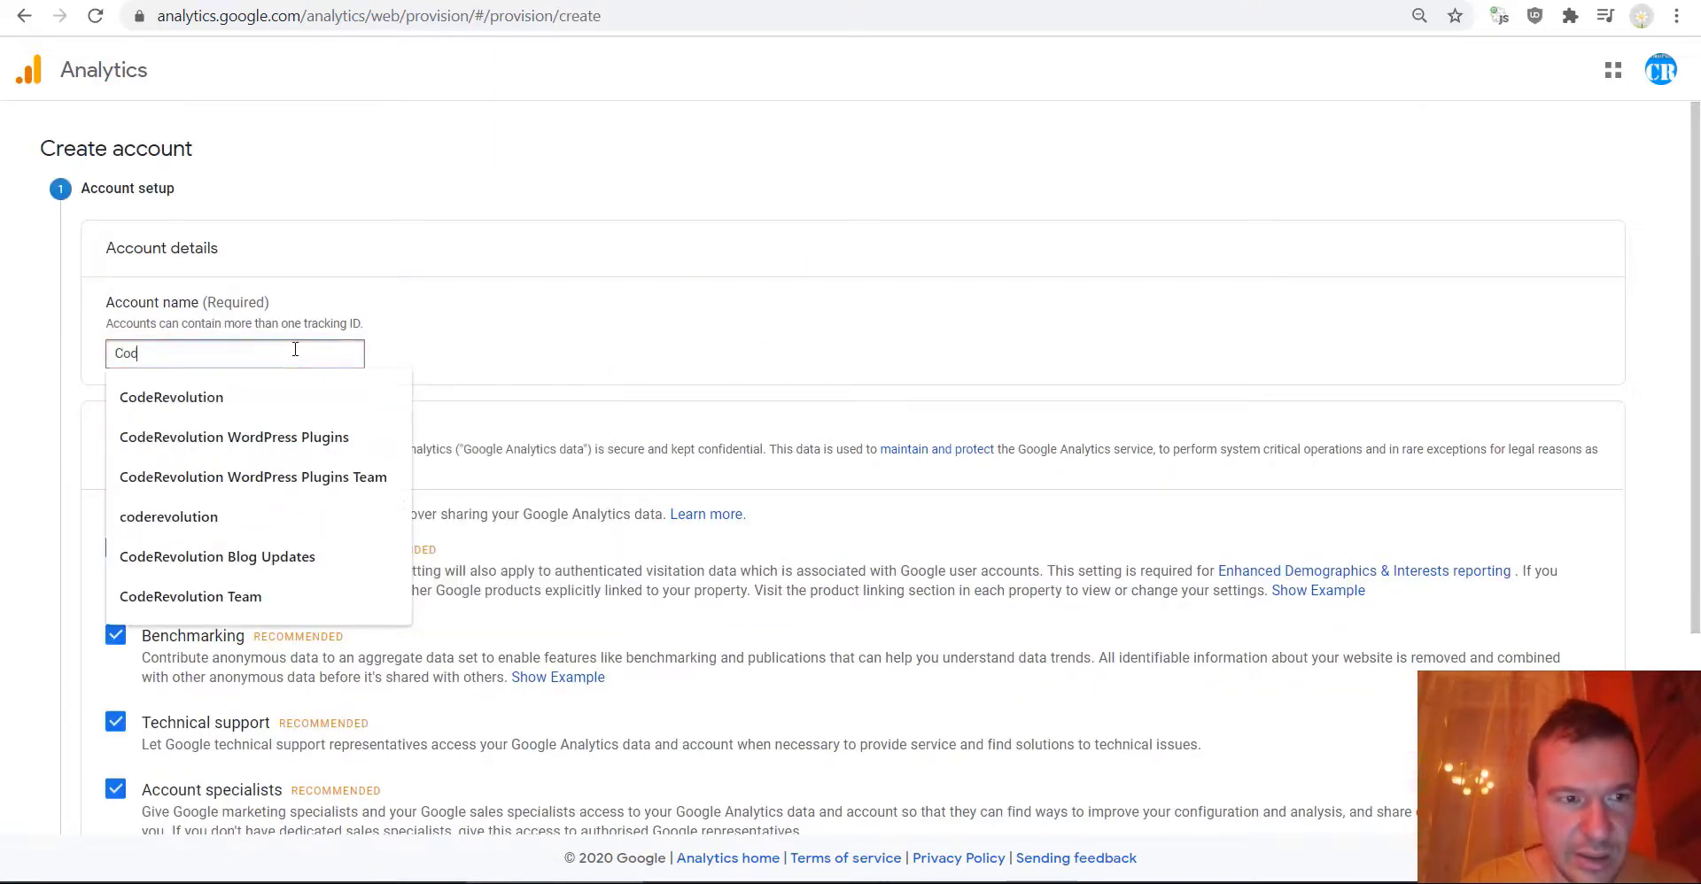
text(eRevolution)
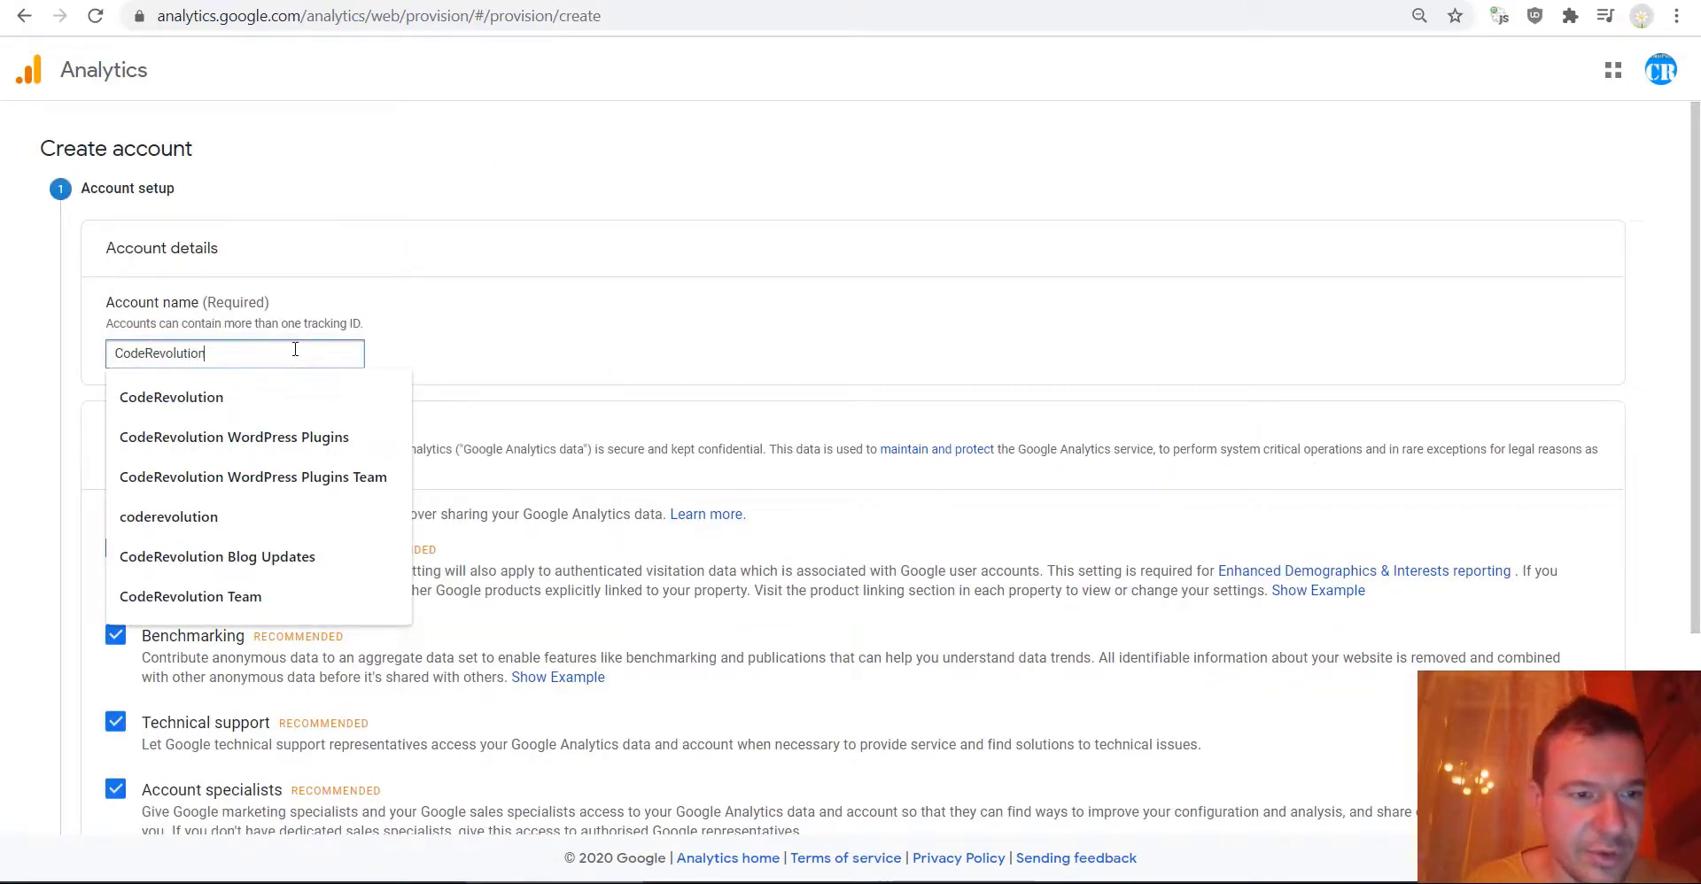
click(405, 308)
scroll(405, 308, down, 3)
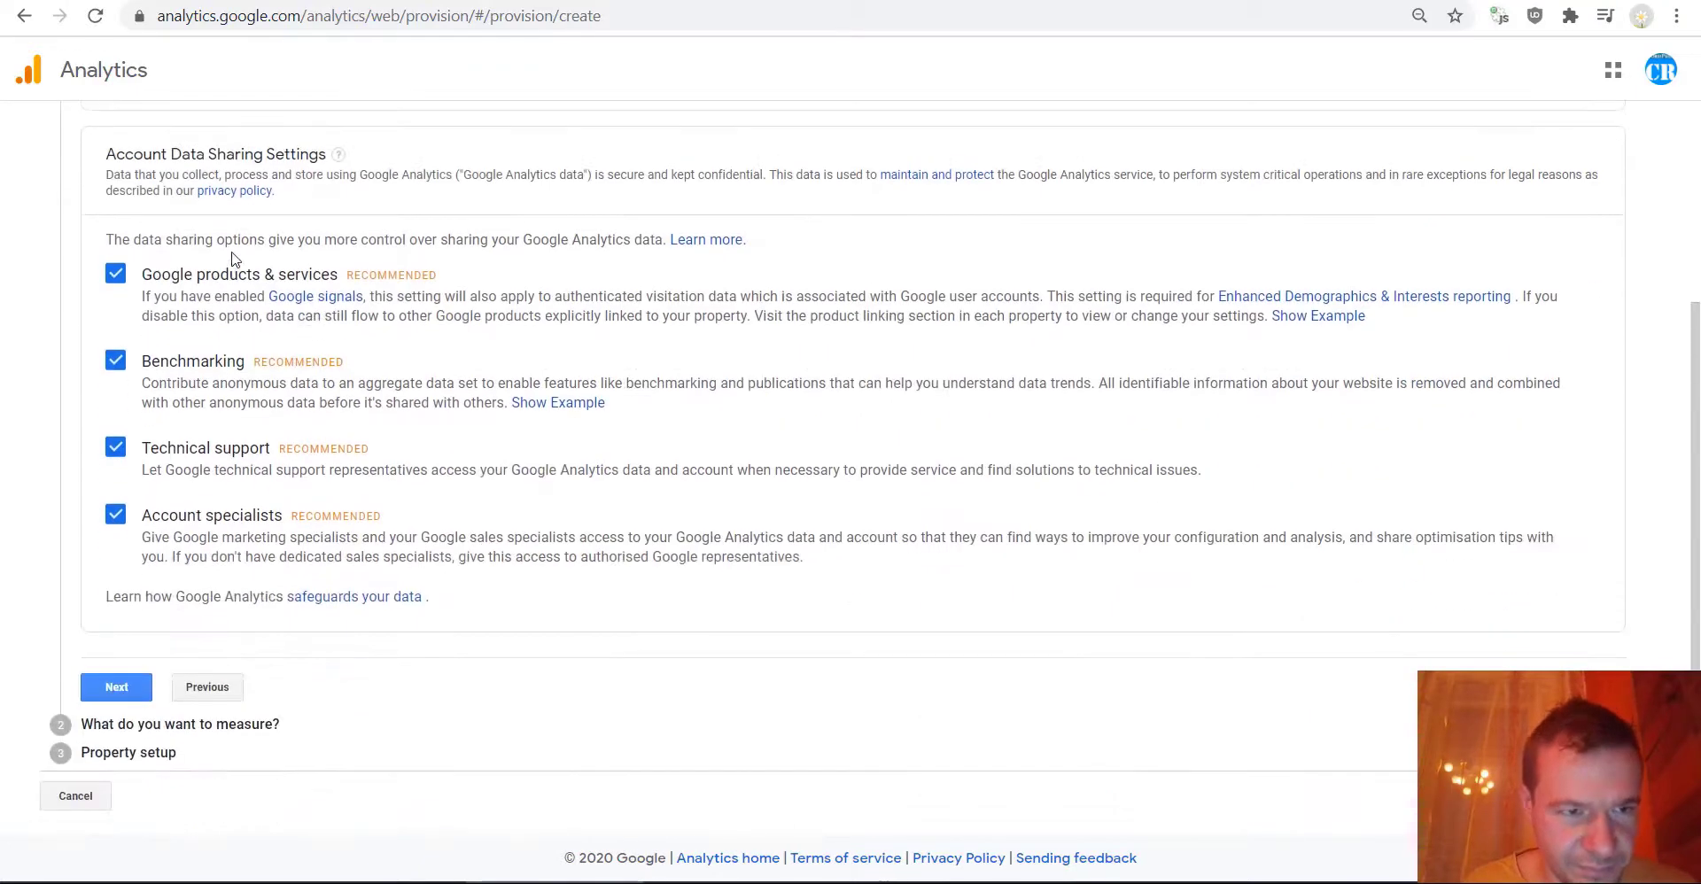
click(115, 689)
- Review the measurement types and continue to the property setup with Web as the choice
scroll(221, 300, up, 3)
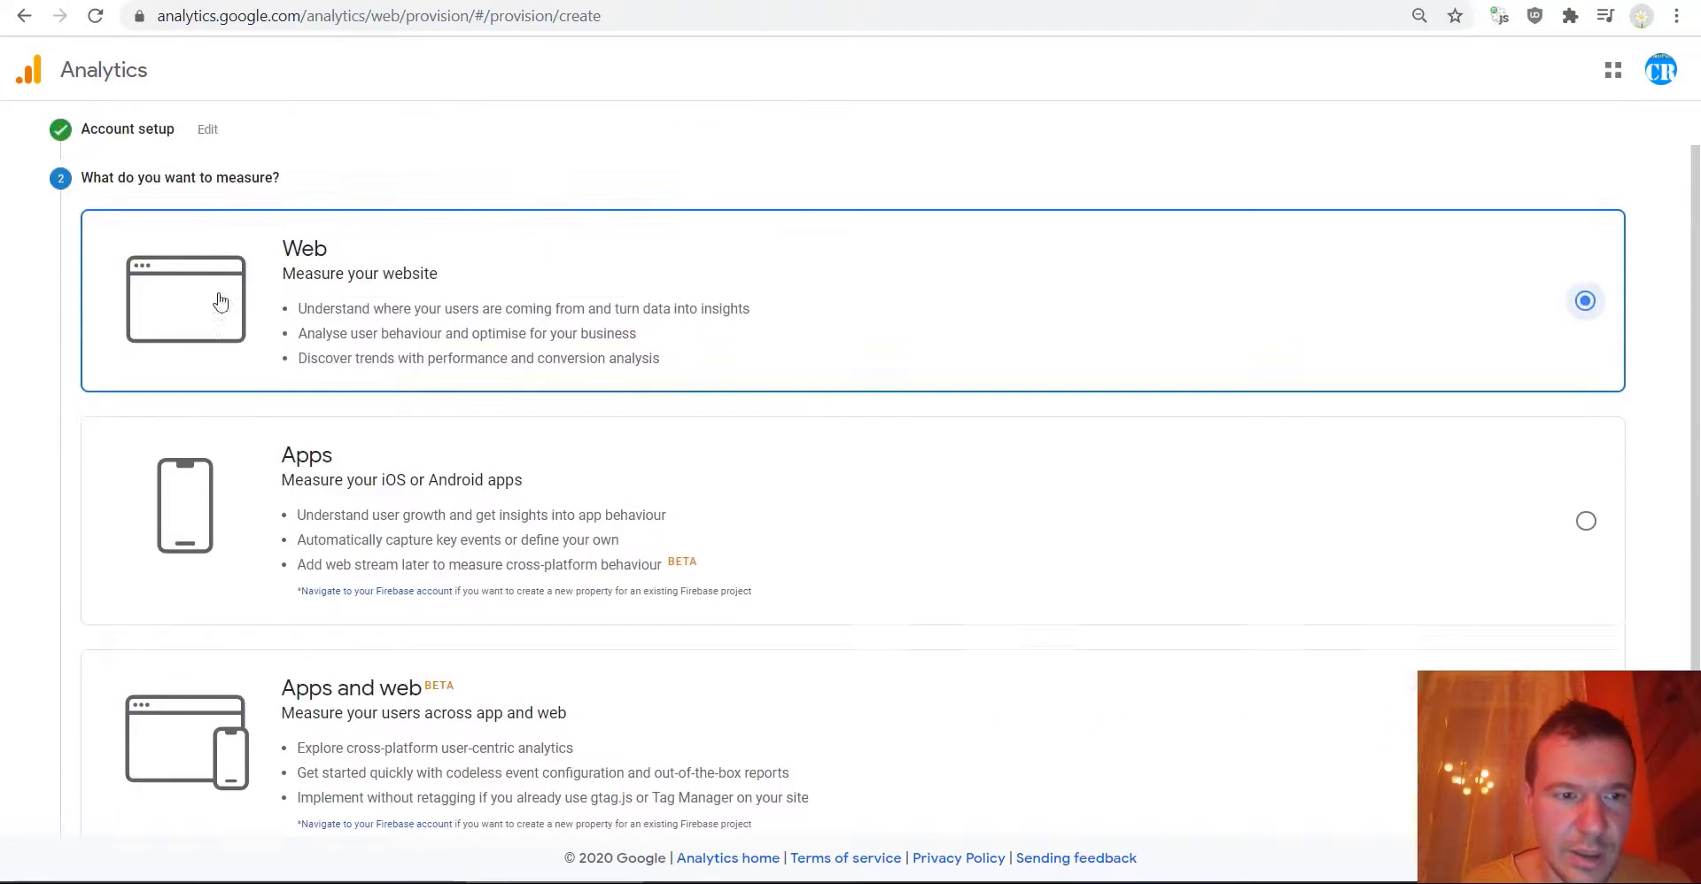
scroll(266, 314, down, 1)
scroll(266, 314, down, 1)
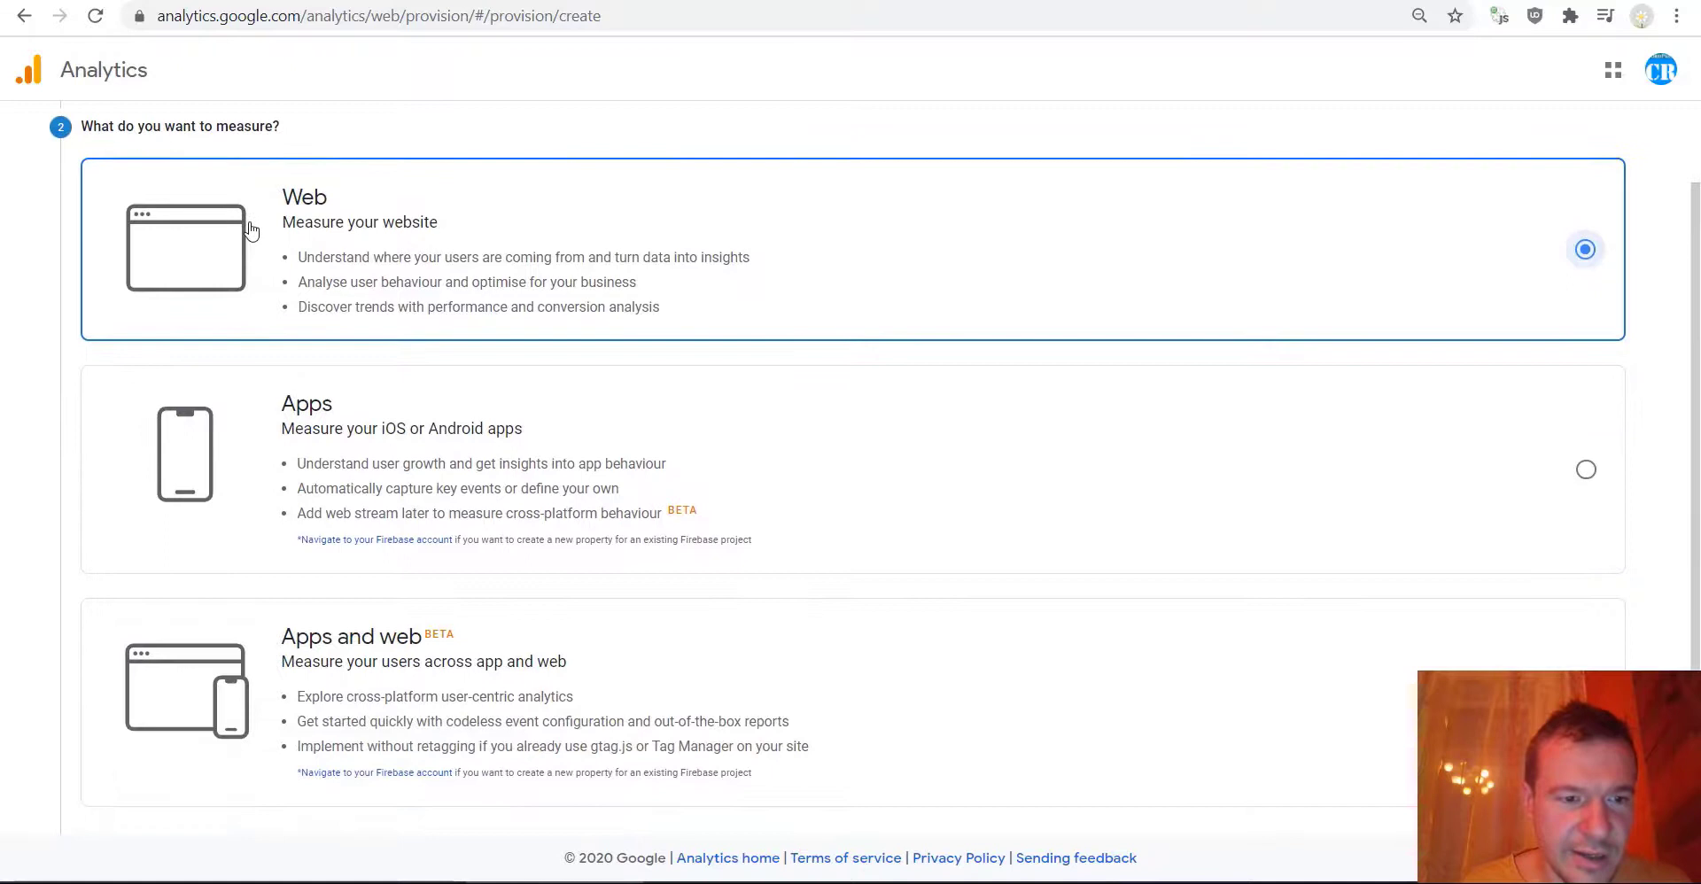
scroll(277, 256, down, 2)
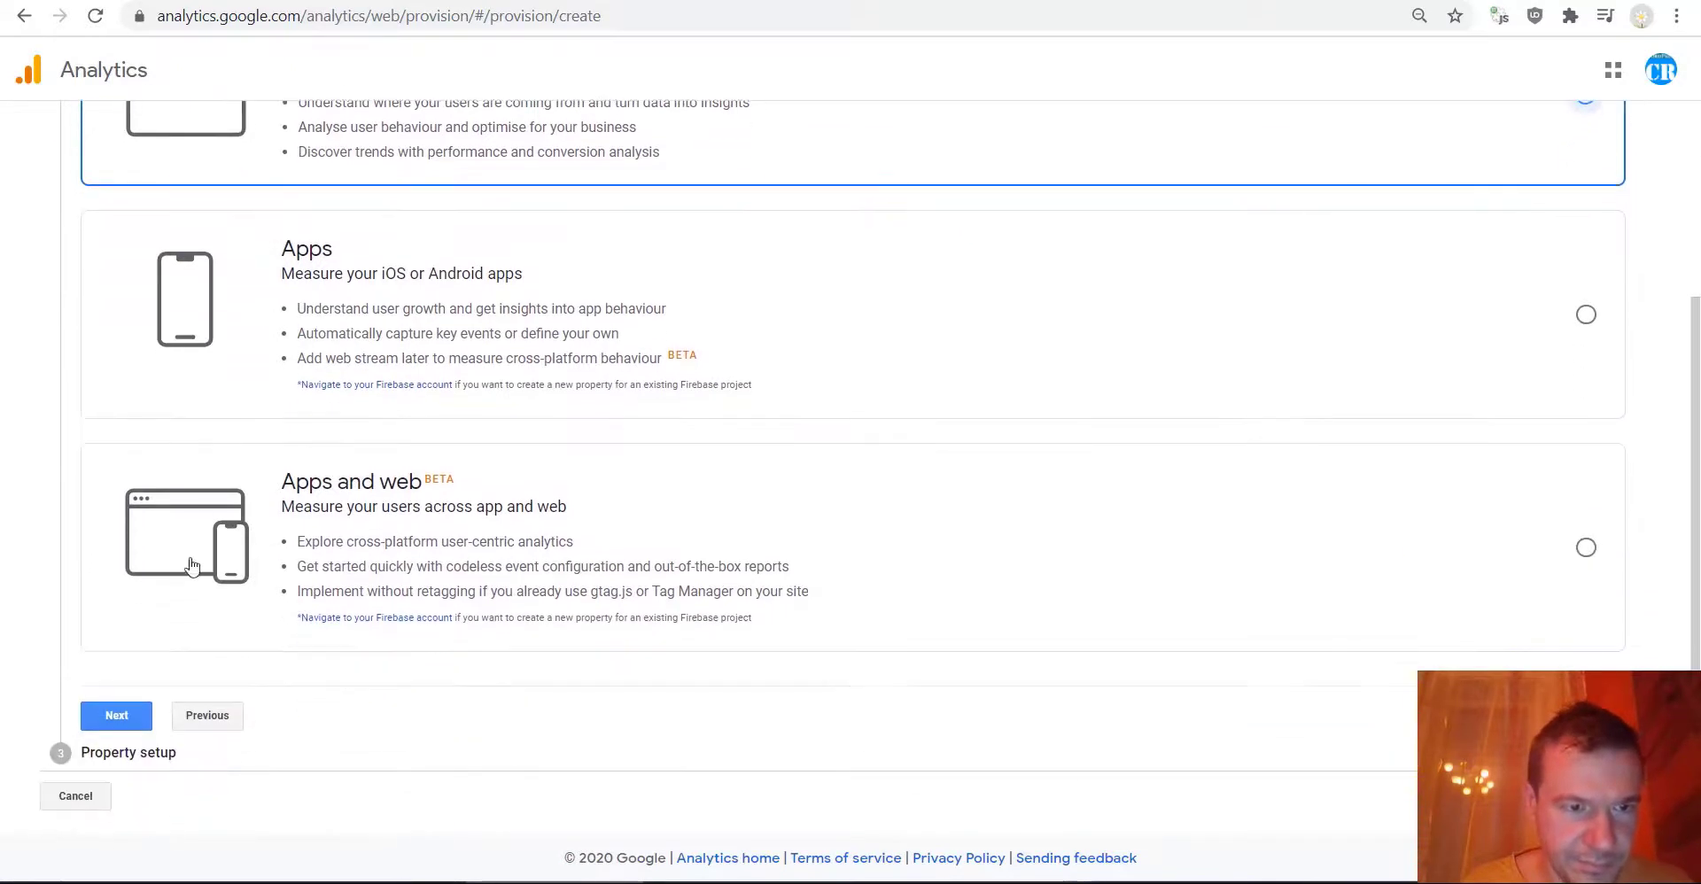
click(116, 714)
- Enter CodeRevolution as the website name in the property details
click(146, 399)
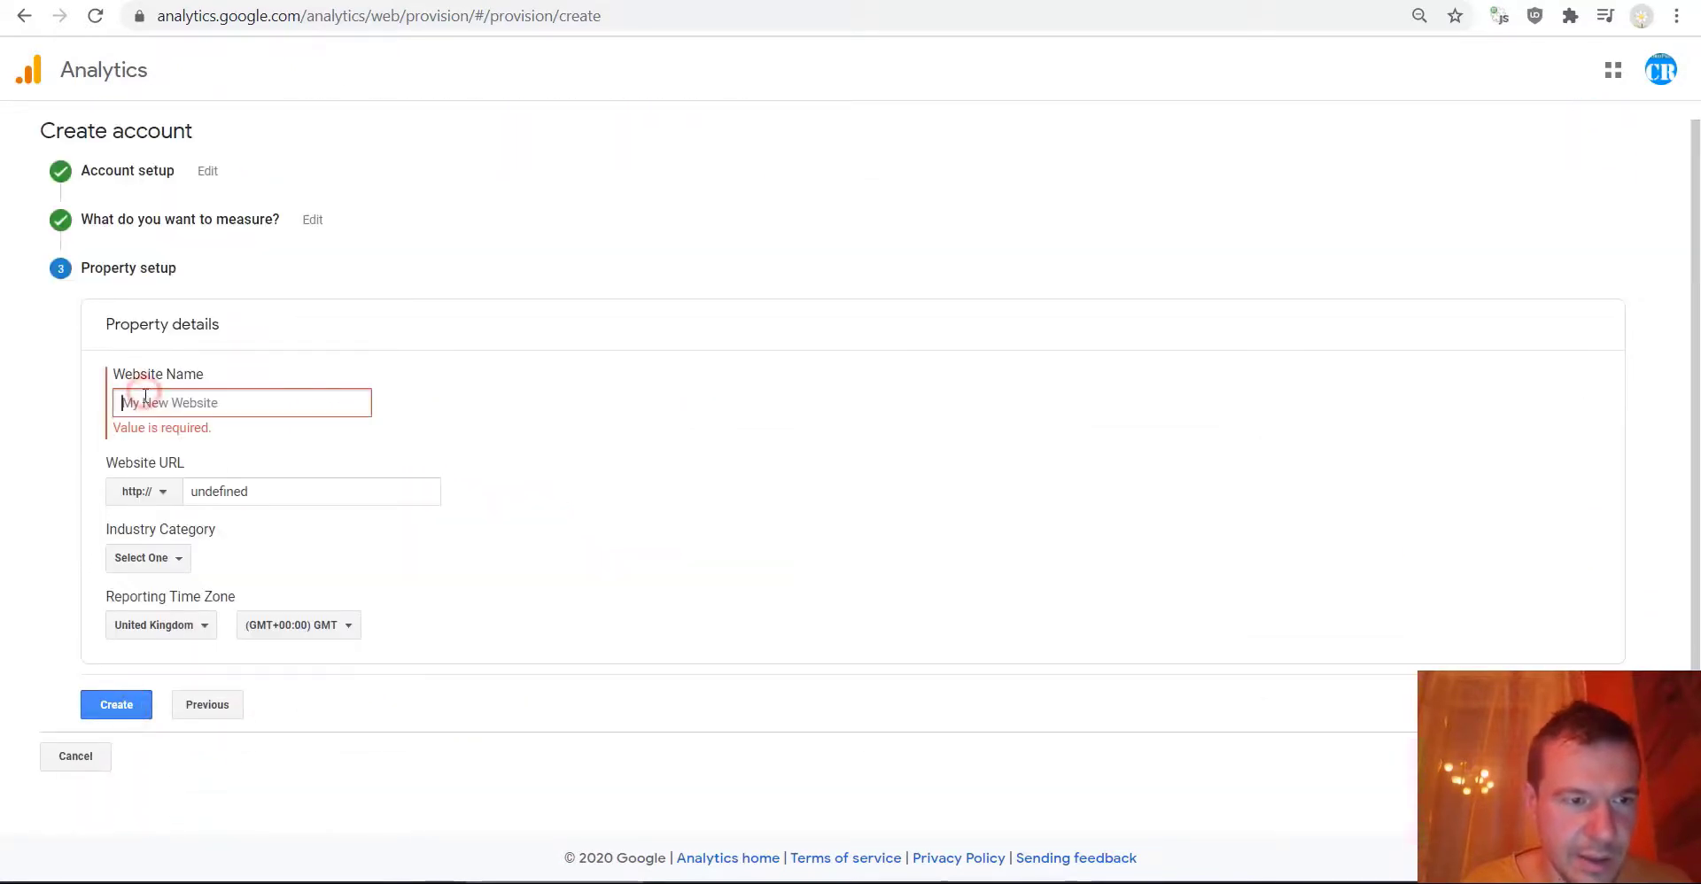
text(ц)
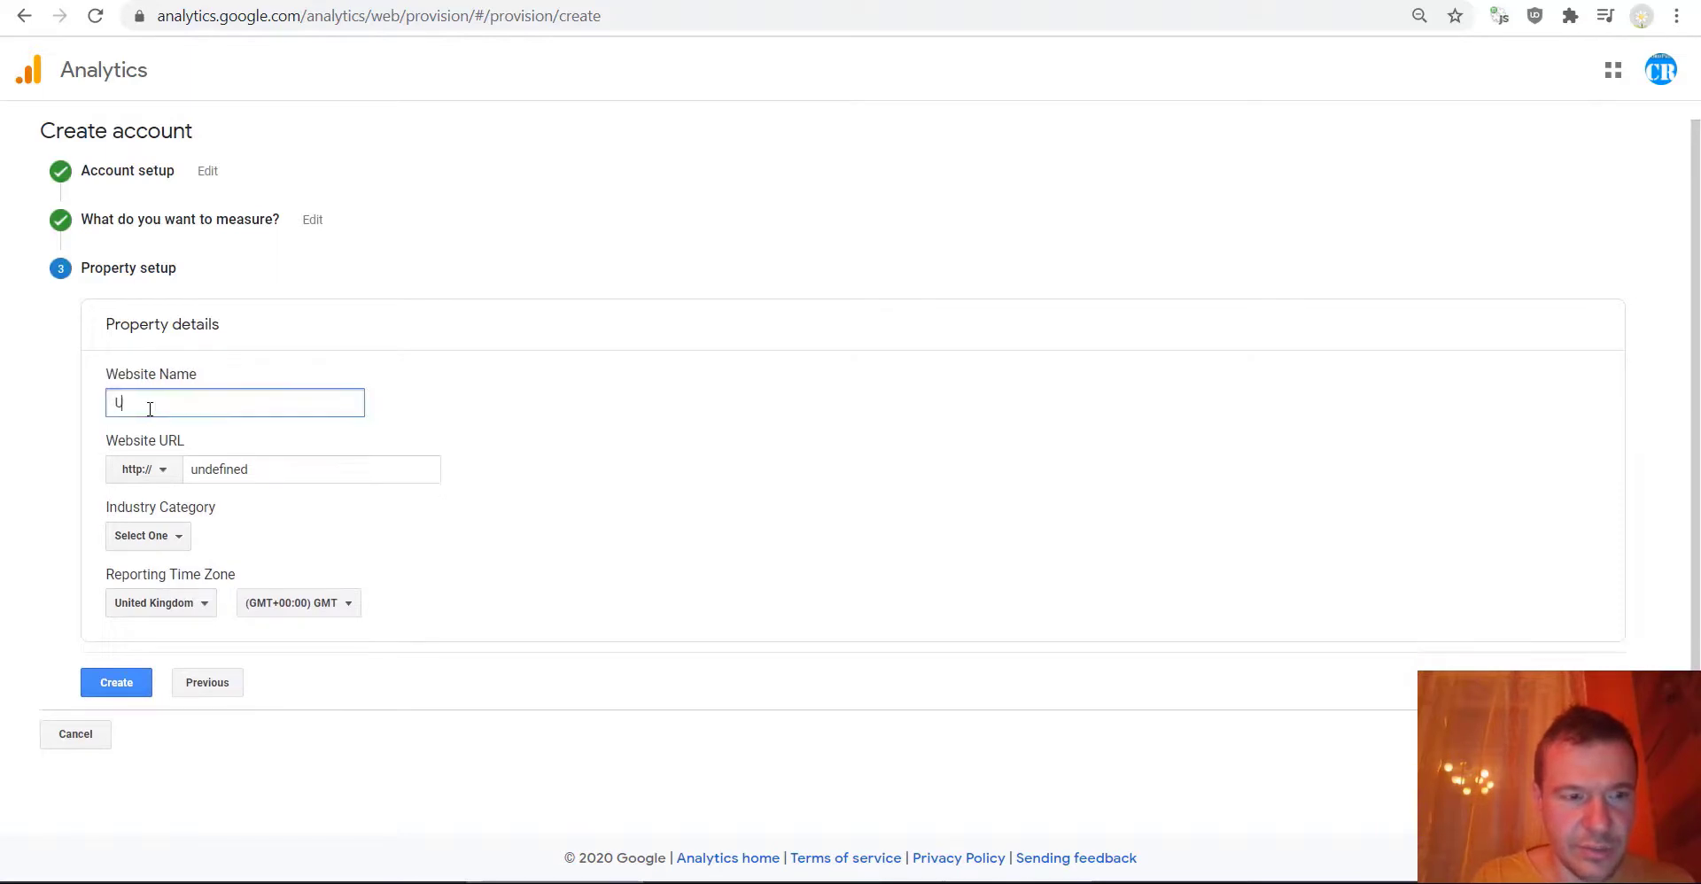
key(BackSpace)
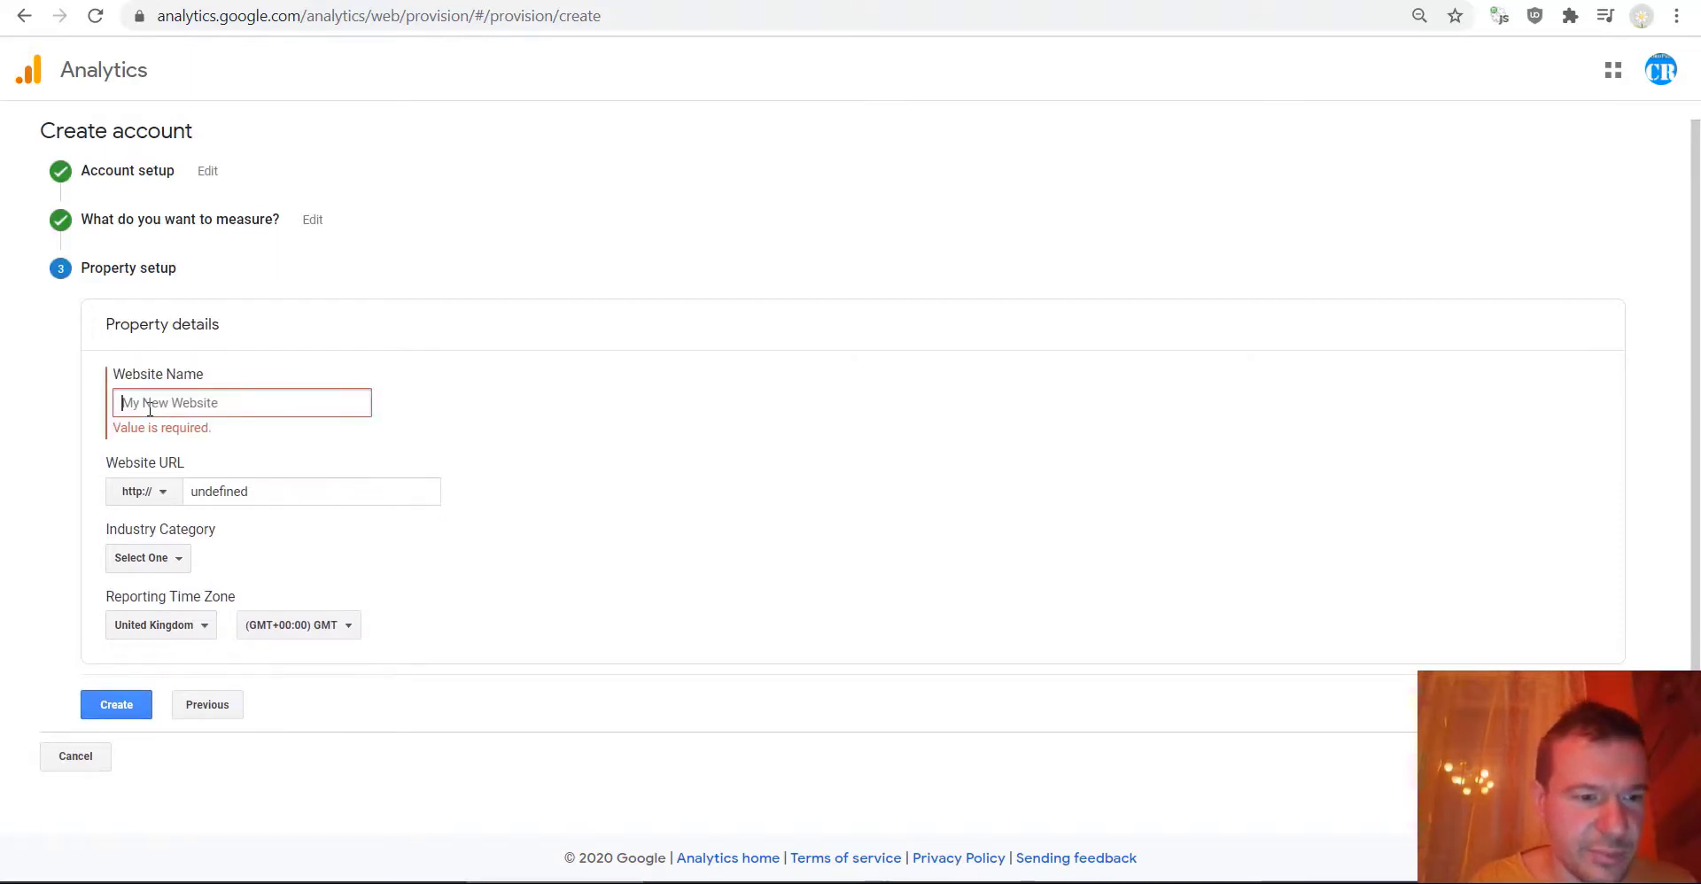
text(CodeRevolutuon)
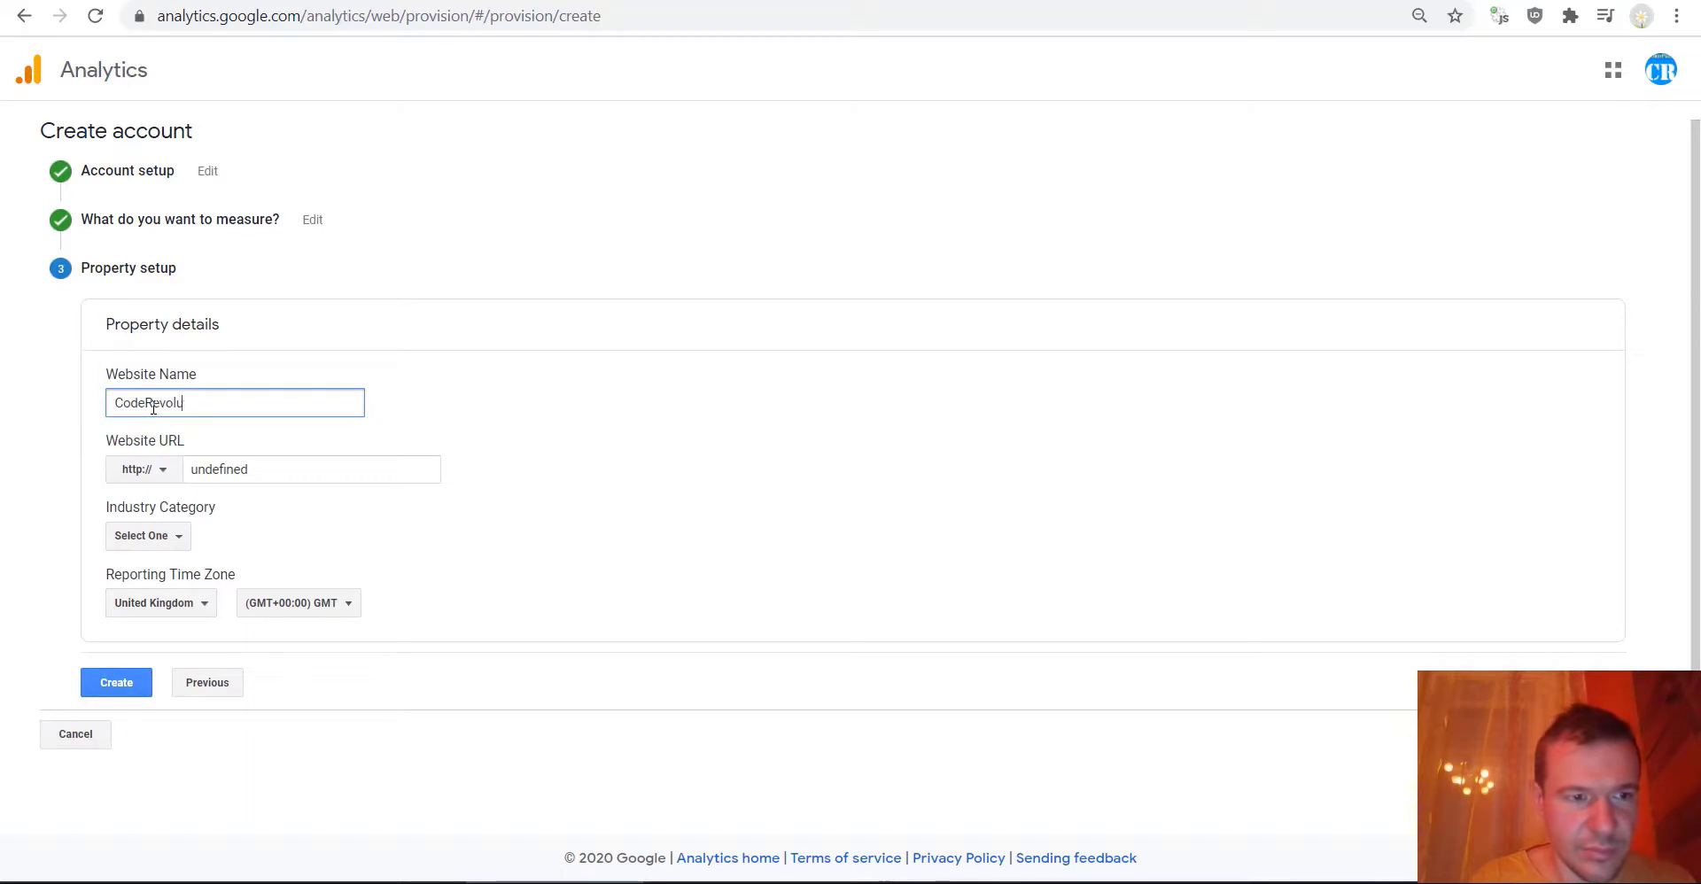
key(BackSpace)
text(ion)
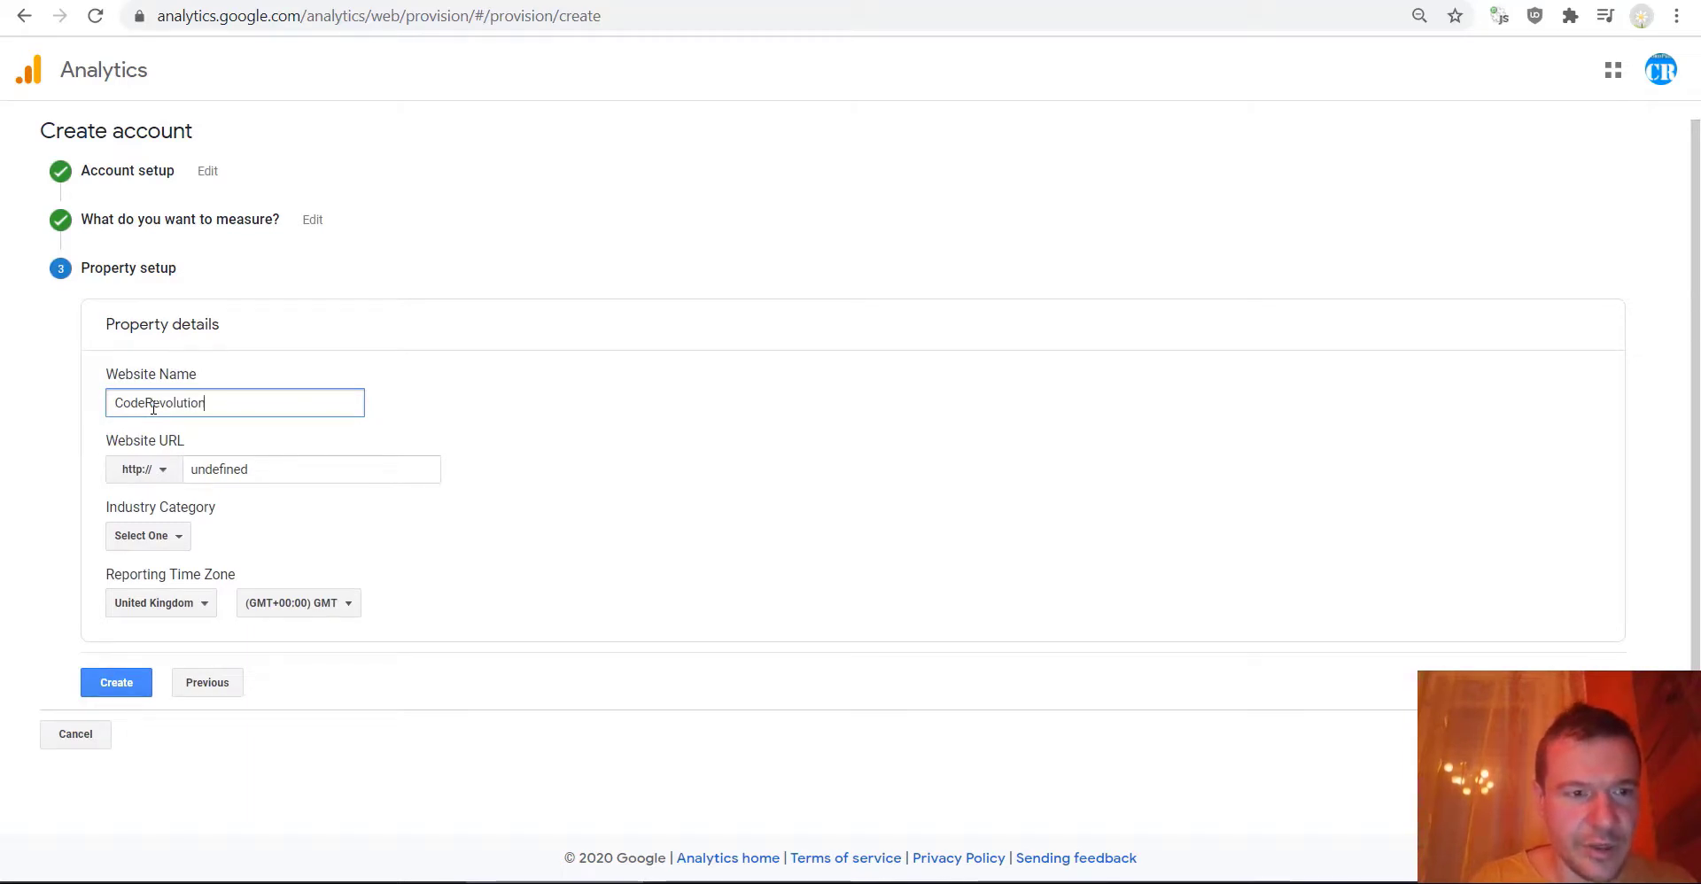
- Replace the placeholder website URL with coderevolution.ro
click(222, 460)
double_click(223, 462)
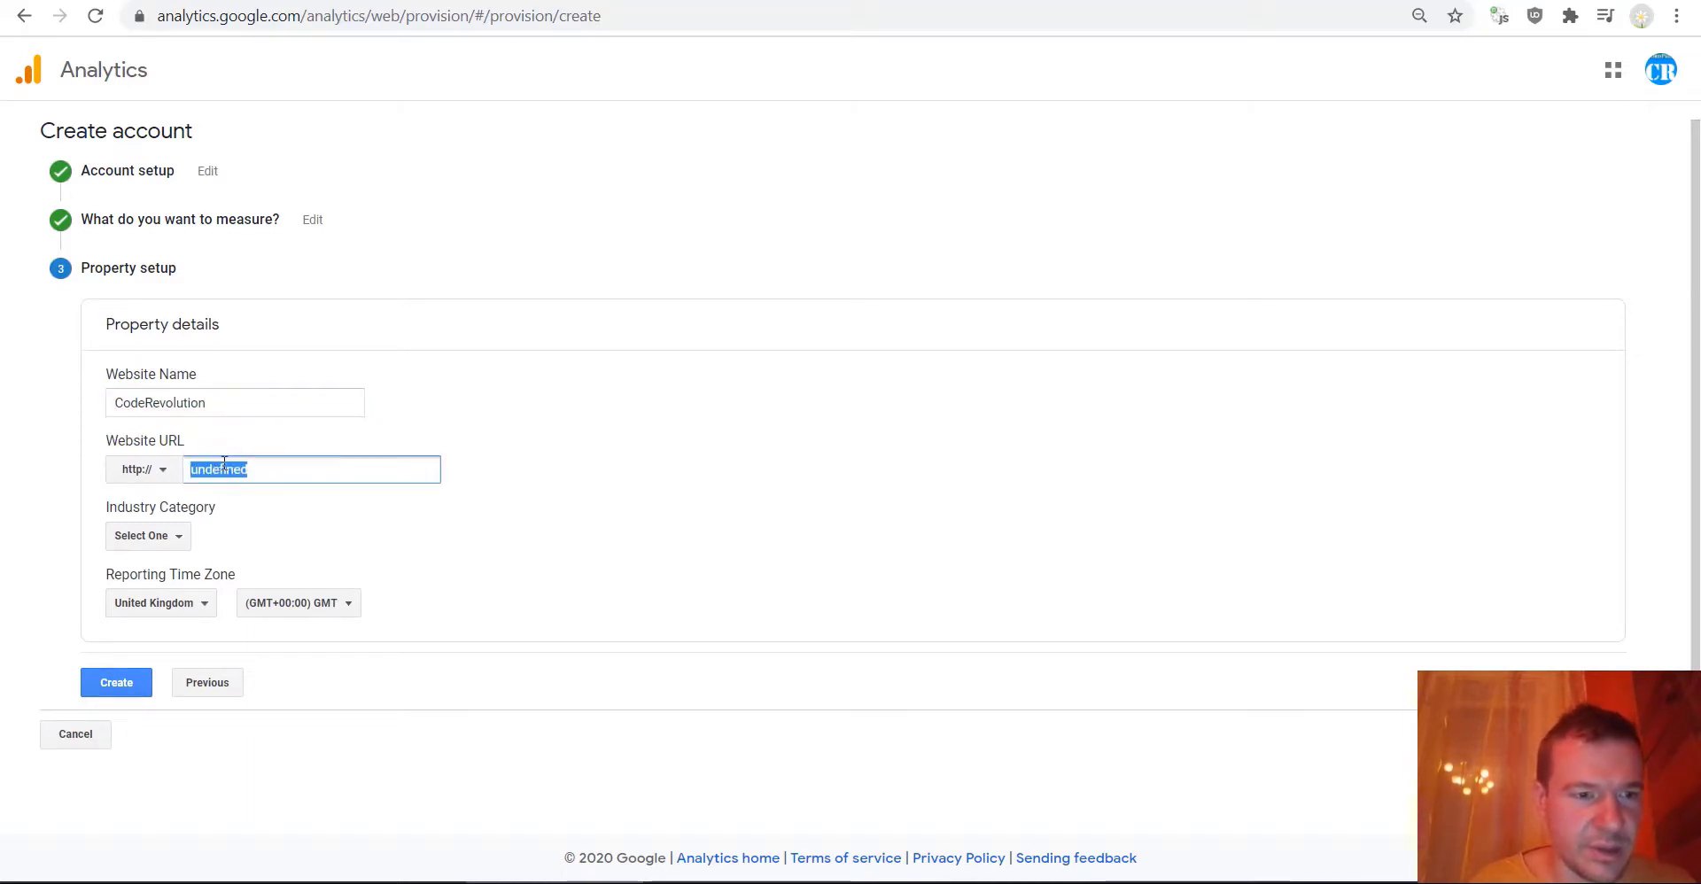
text(coders)
text(vol)
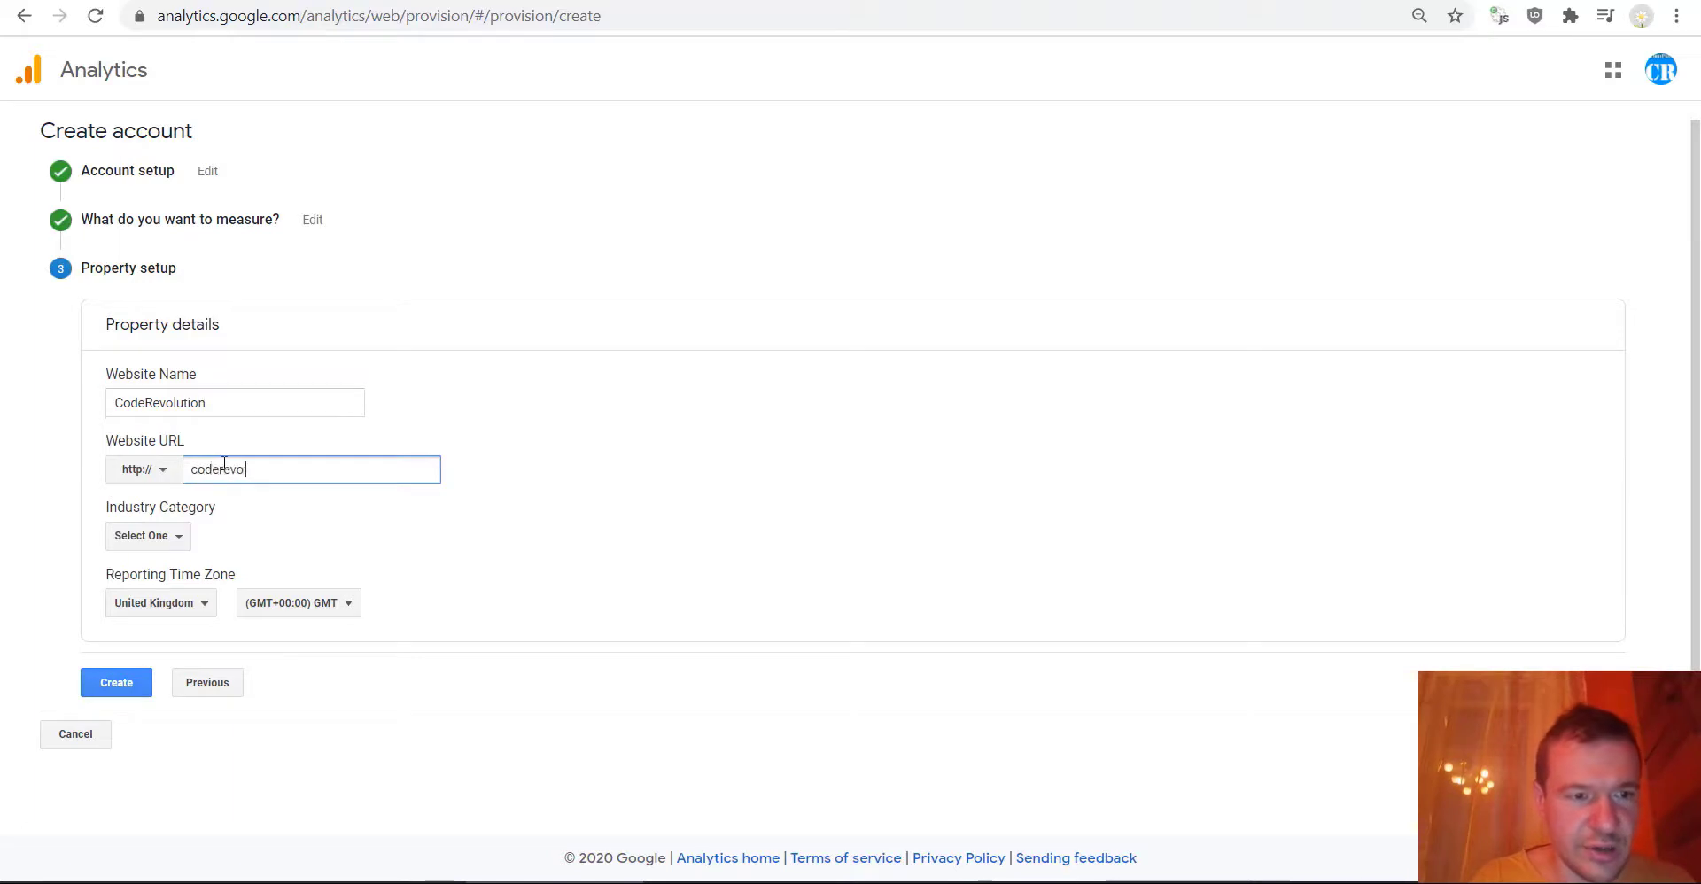
text(ution.ro)
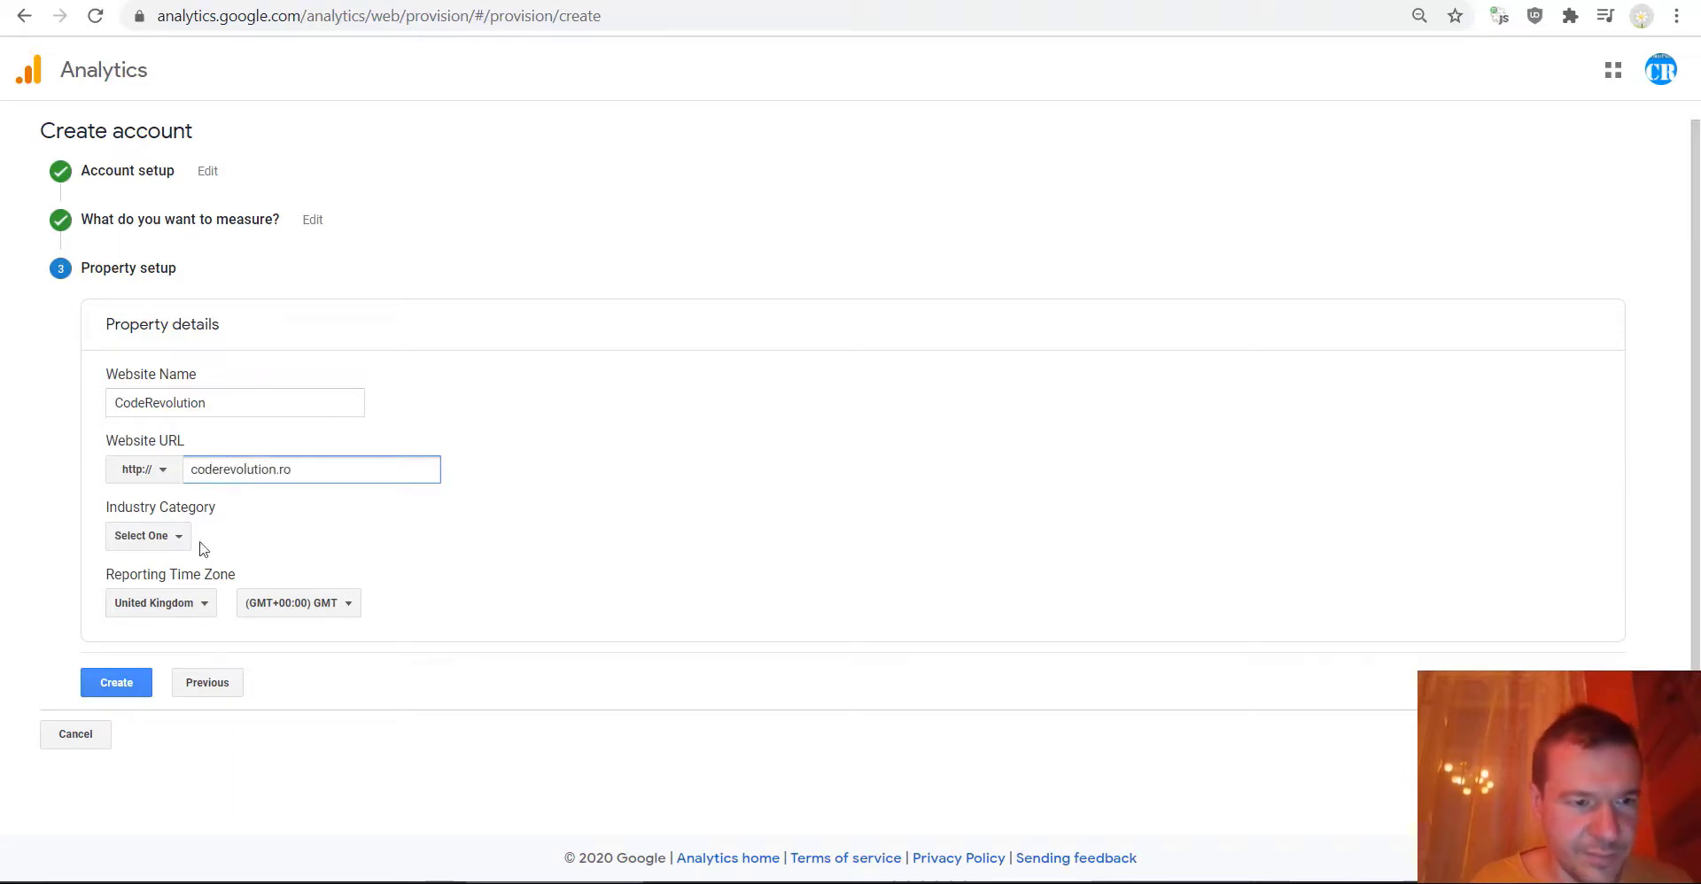
- Set the industry category to Computers and Electronics and submit the property for creation
click(156, 535)
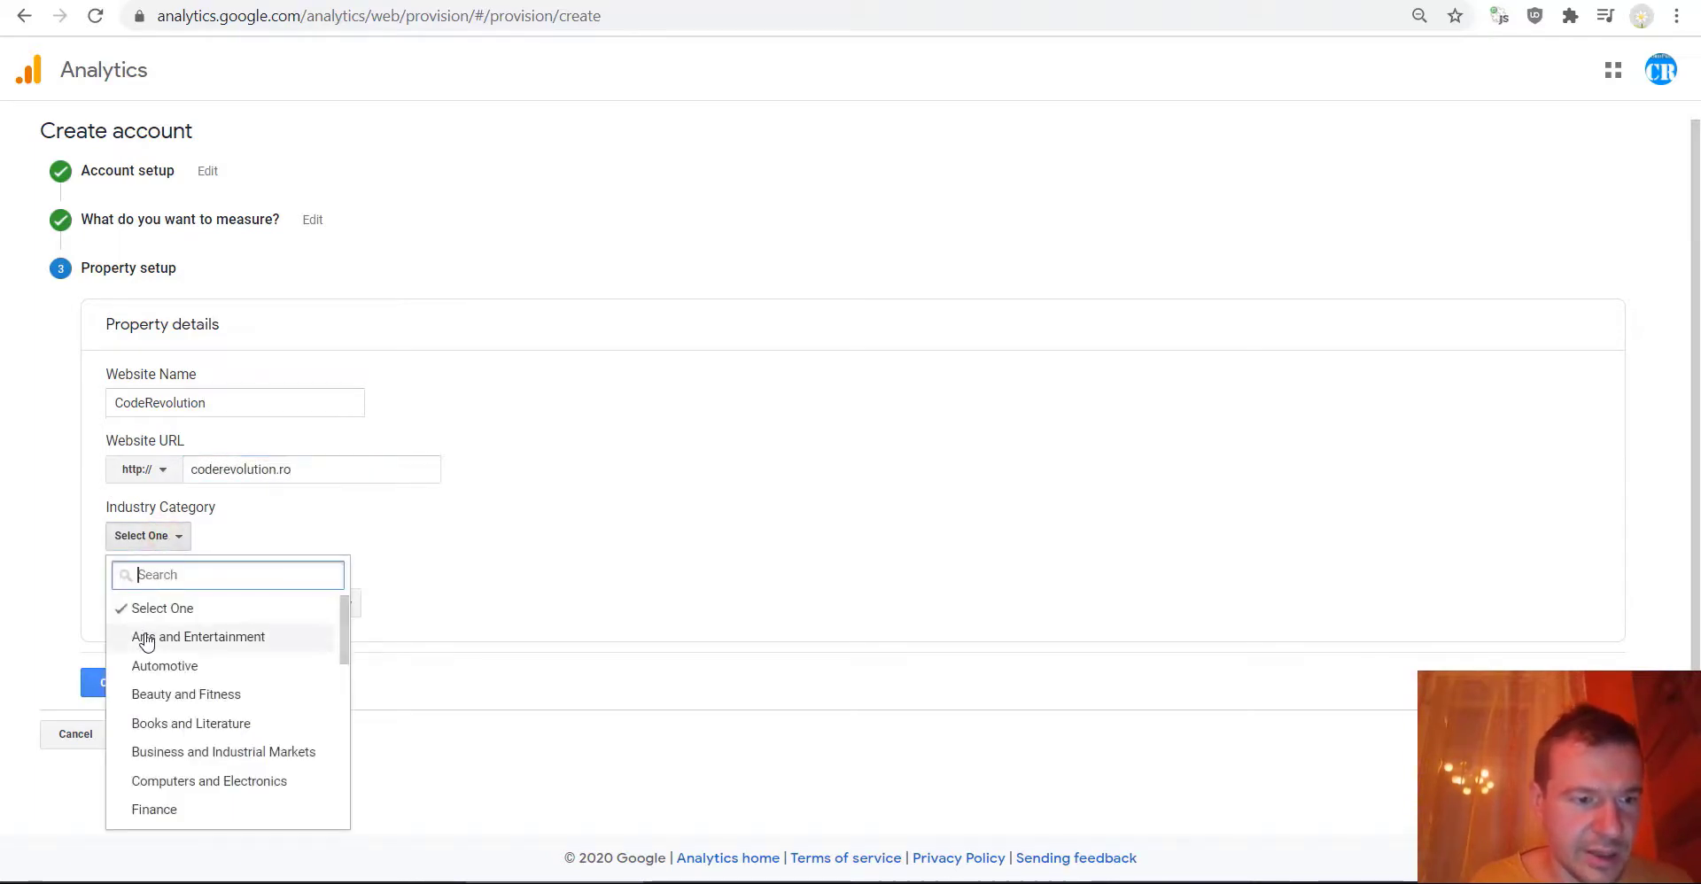
scroll(201, 767, down, 3)
click(223, 668)
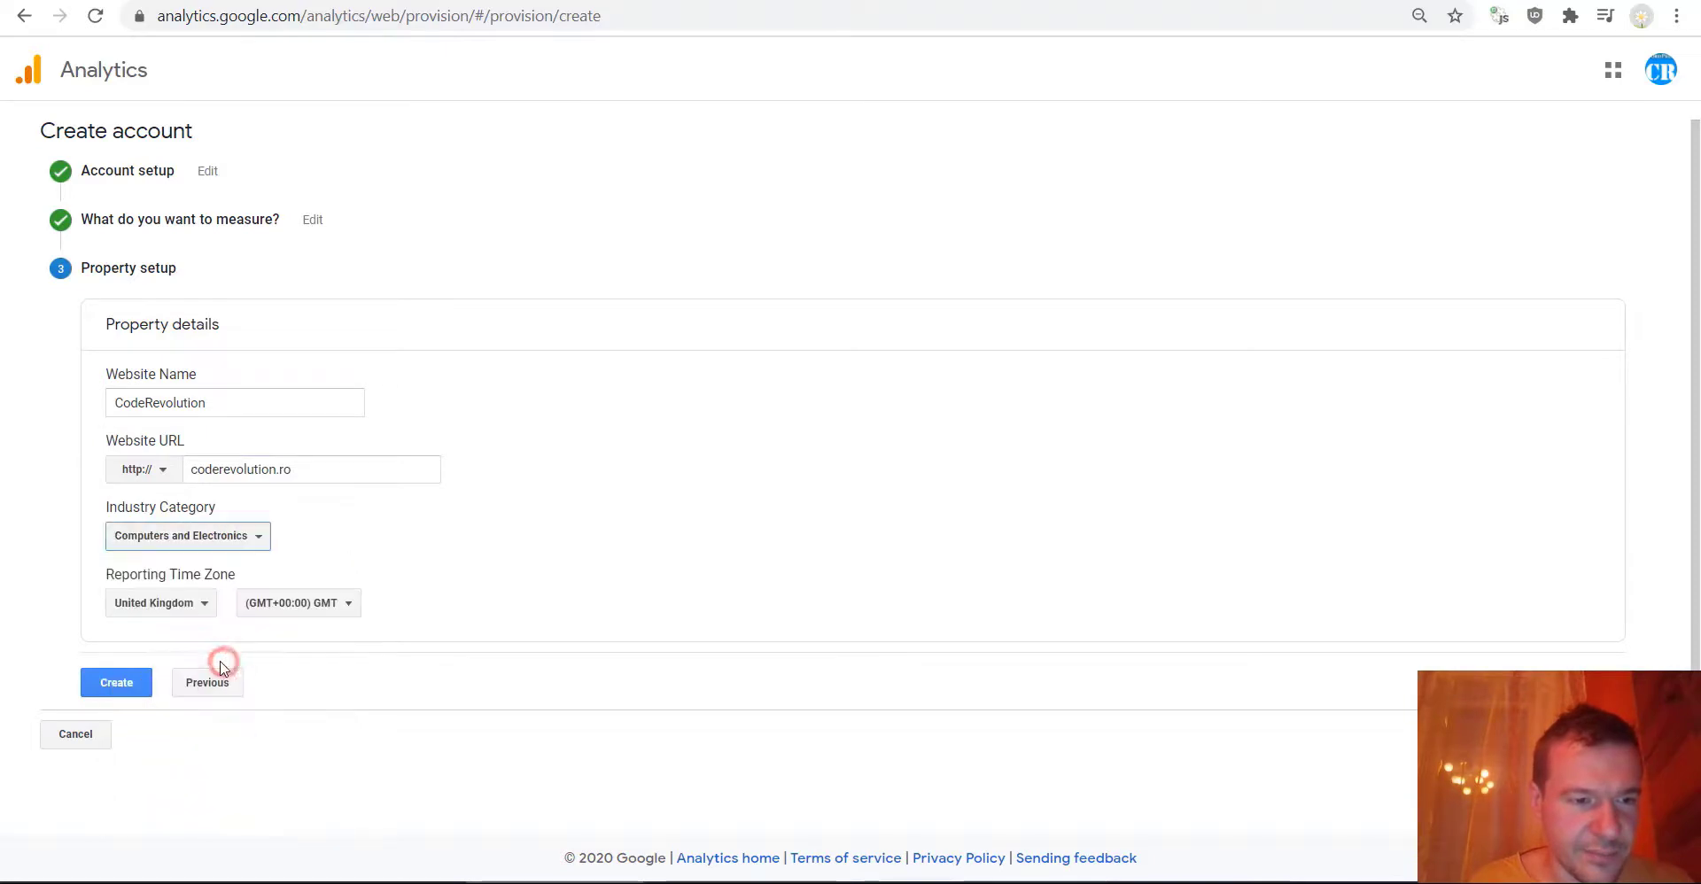
click(121, 680)
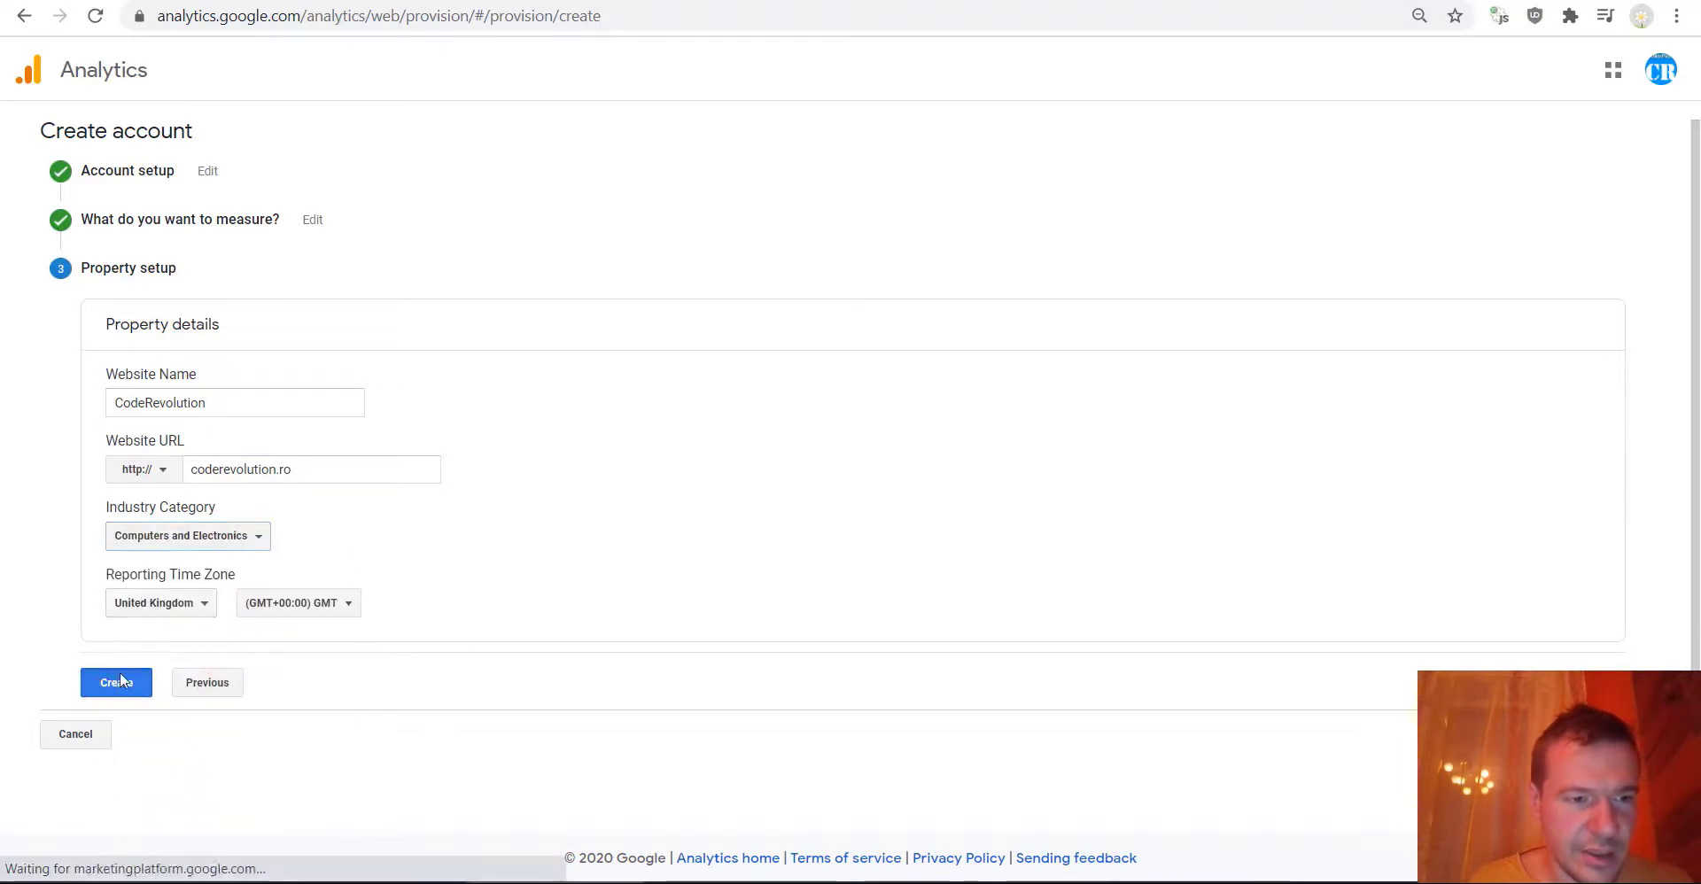
- Accept the Google Analytics terms of service, including the GDPR Data Processing Terms and the Controller-Controller Data Protection Terms
click(606, 421)
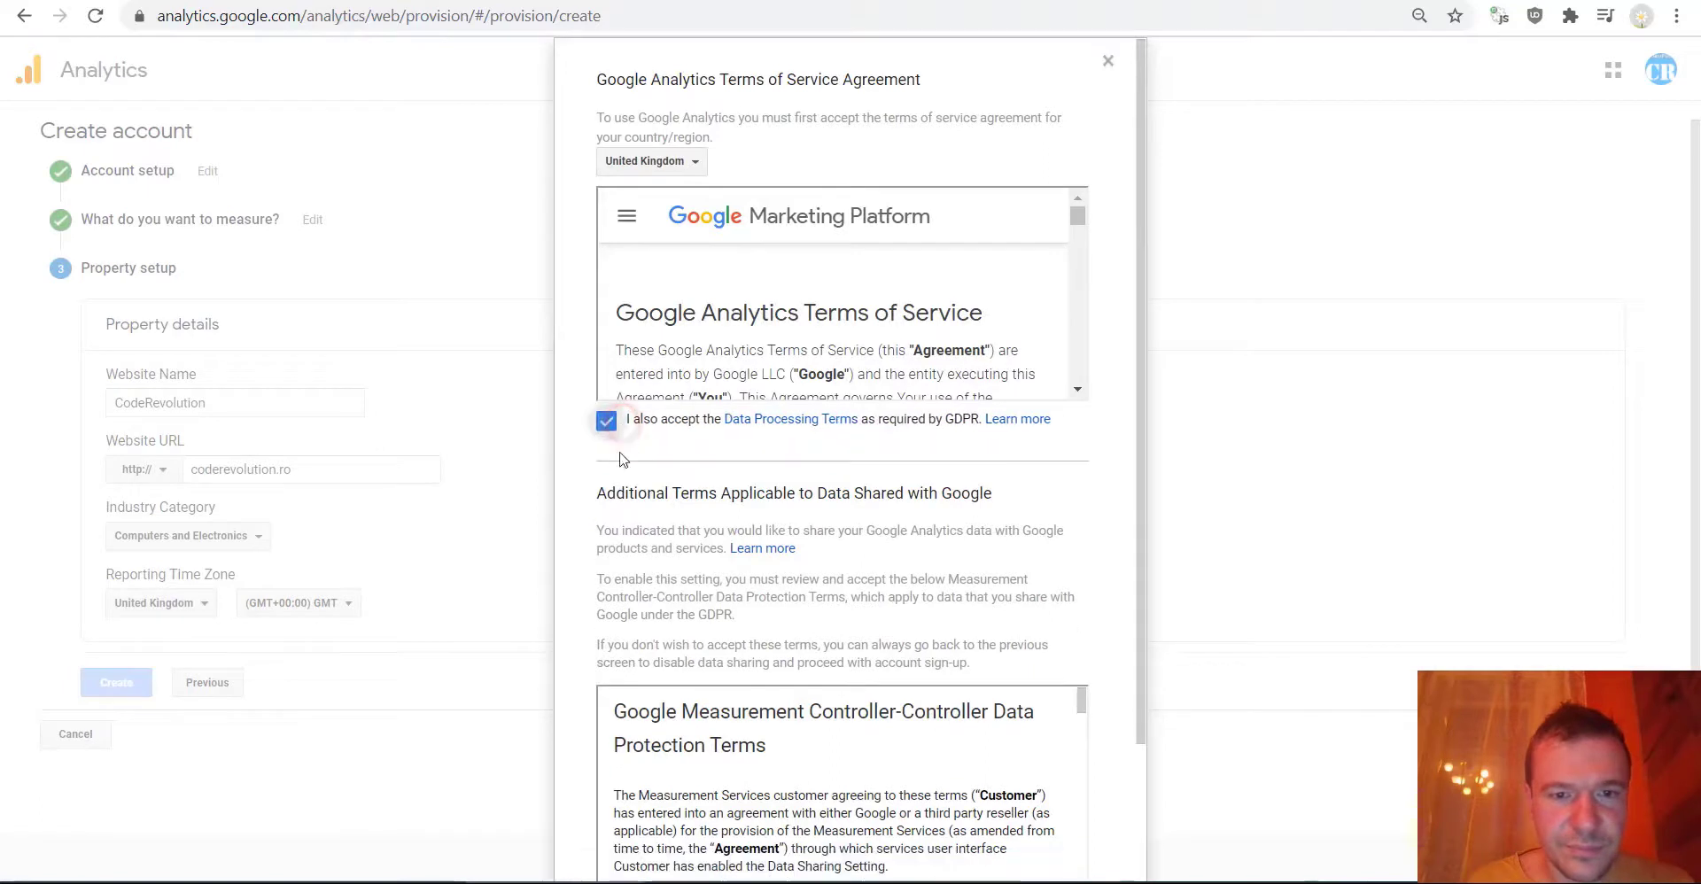
scroll(620, 459, down, 2)
click(605, 759)
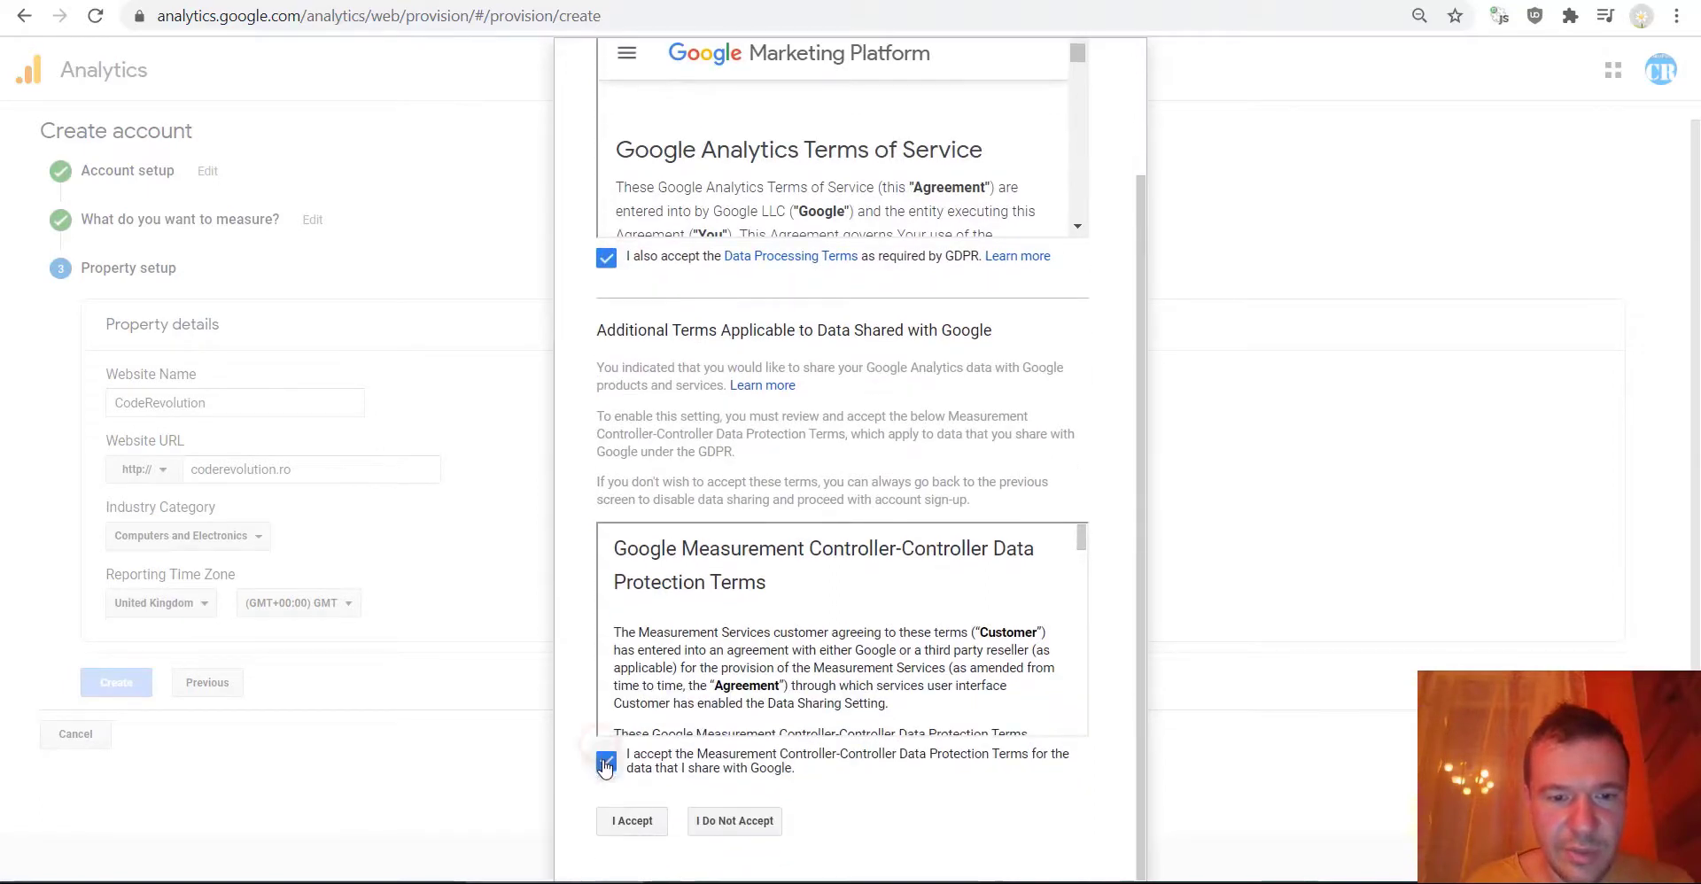
click(632, 820)
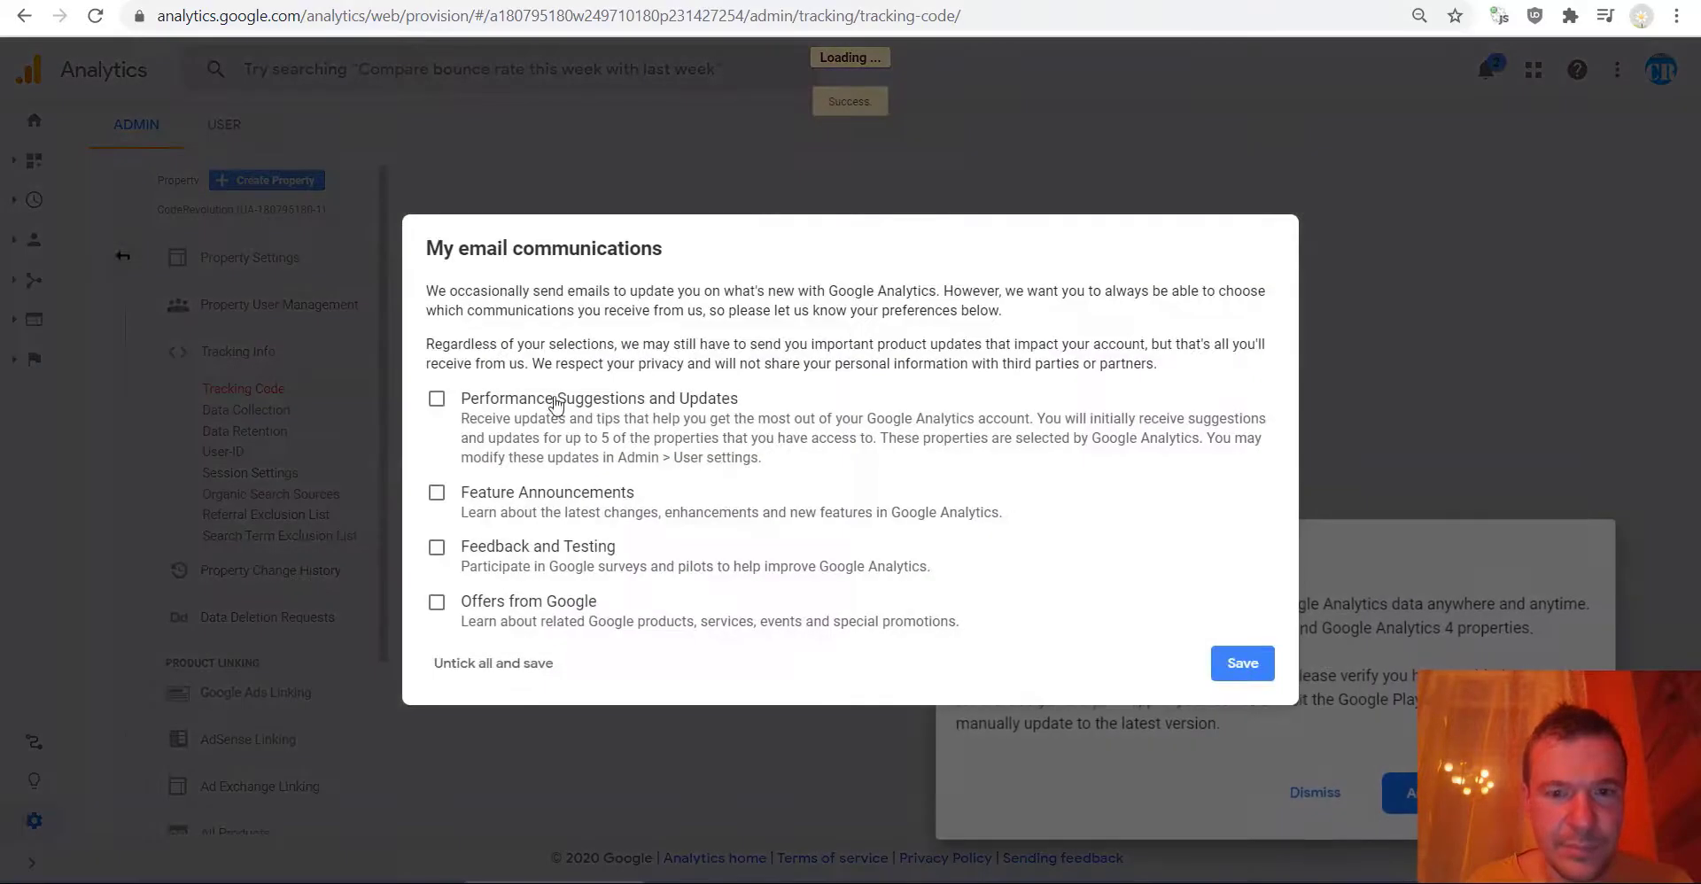
click(467, 401)
click(468, 495)
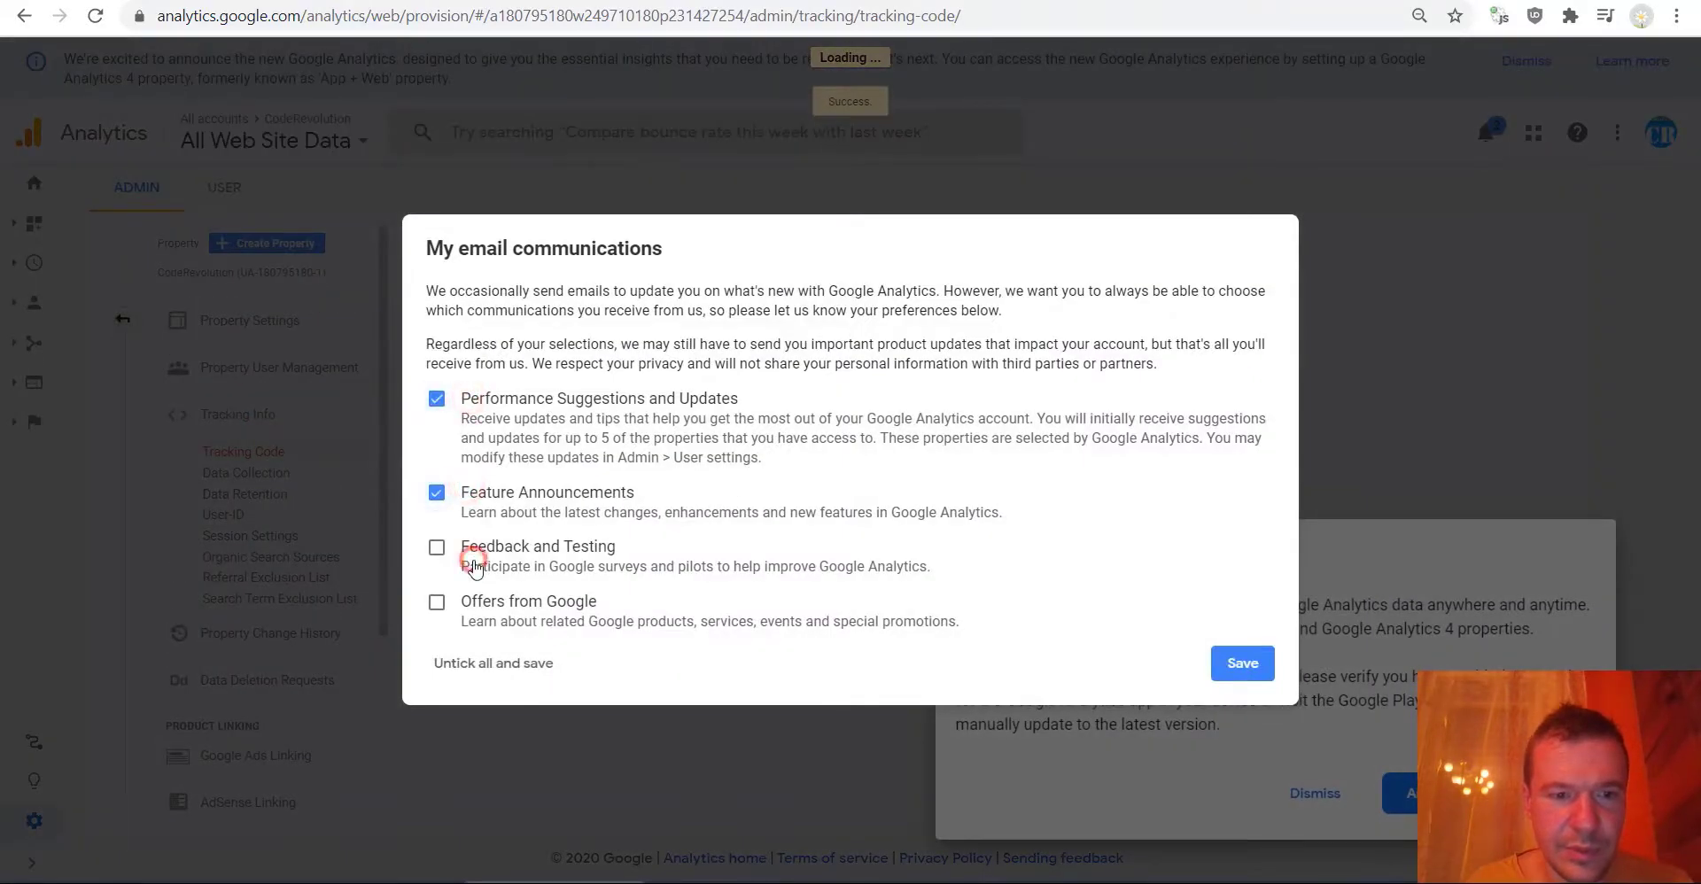
click(470, 601)
click(437, 493)
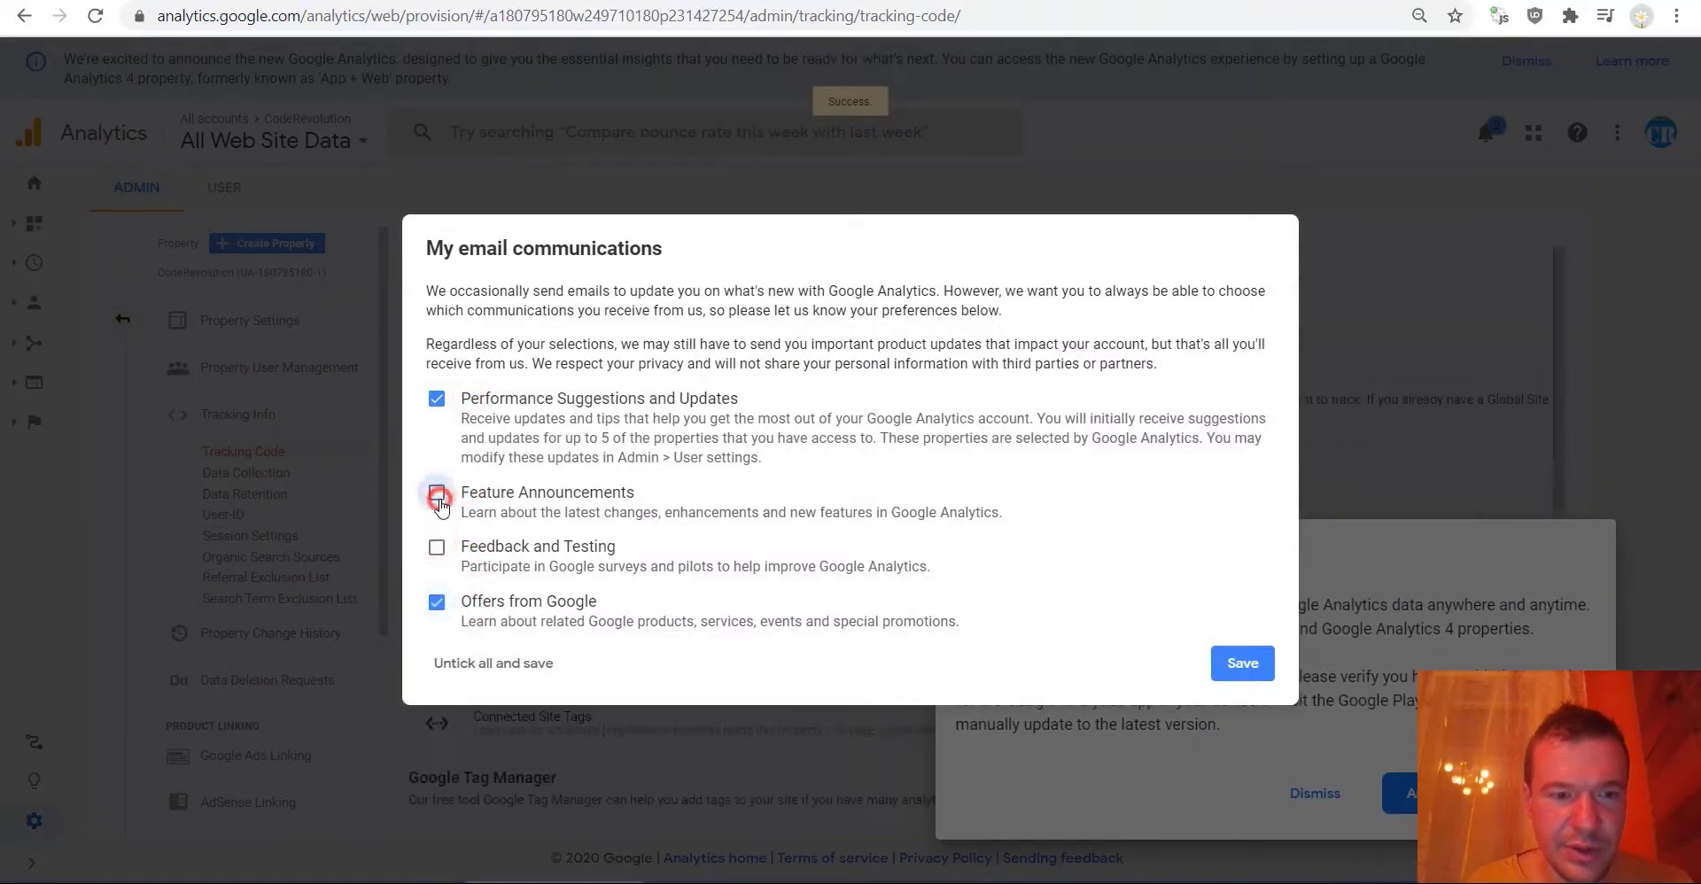
click(436, 493)
click(437, 547)
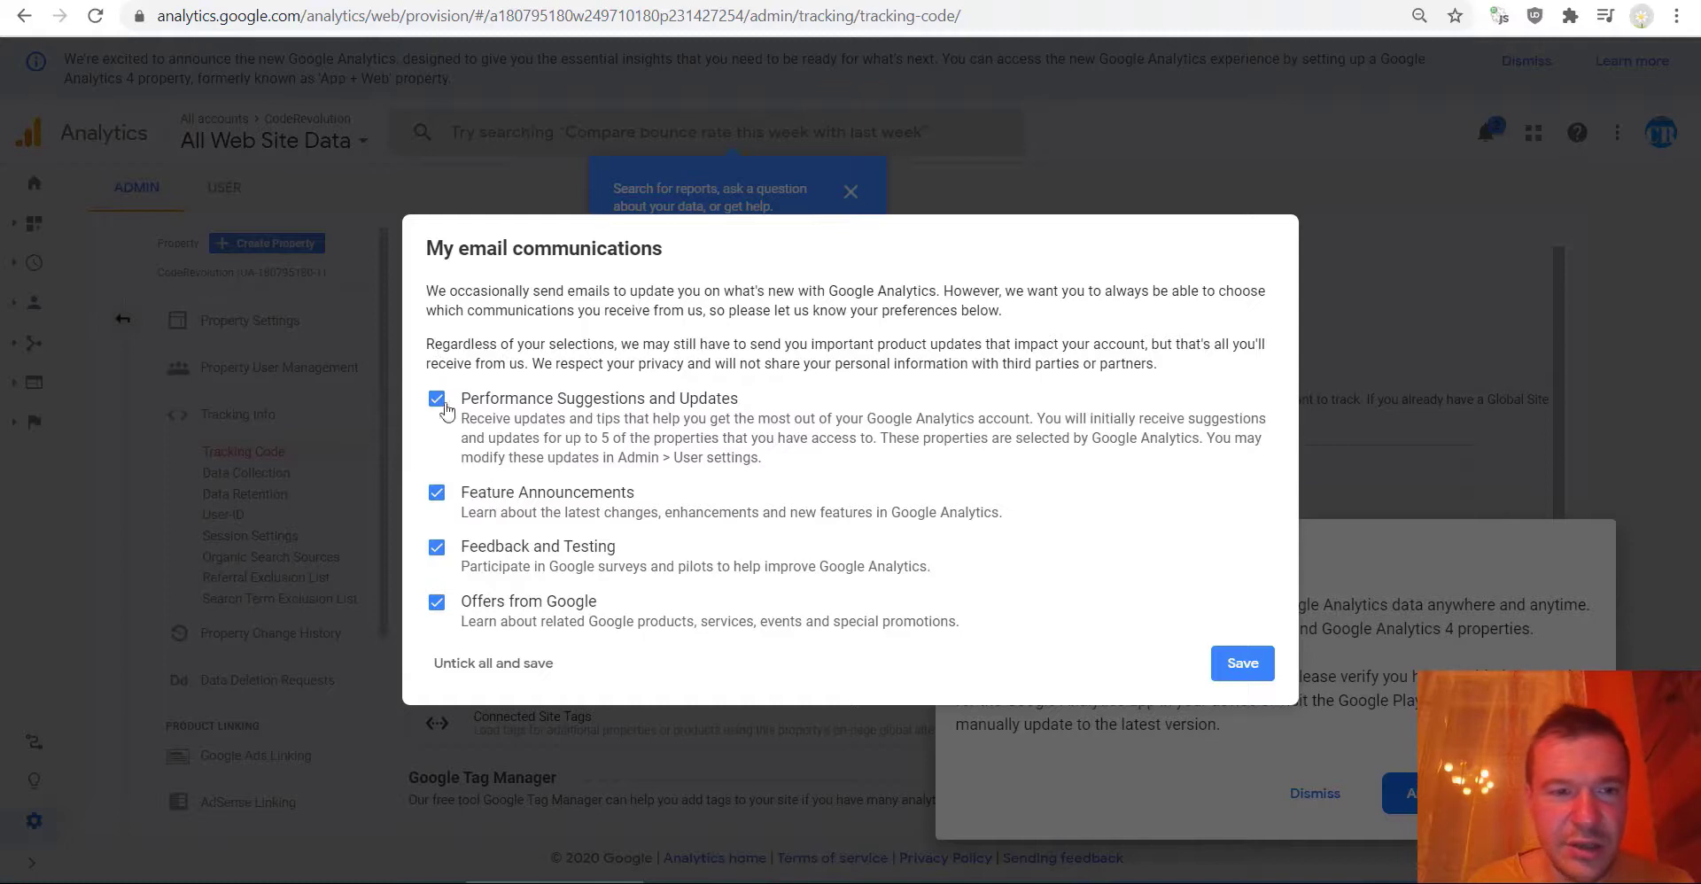
- Opt out of all optional email communications and clear the mobile app promotion and search tip
click(480, 667)
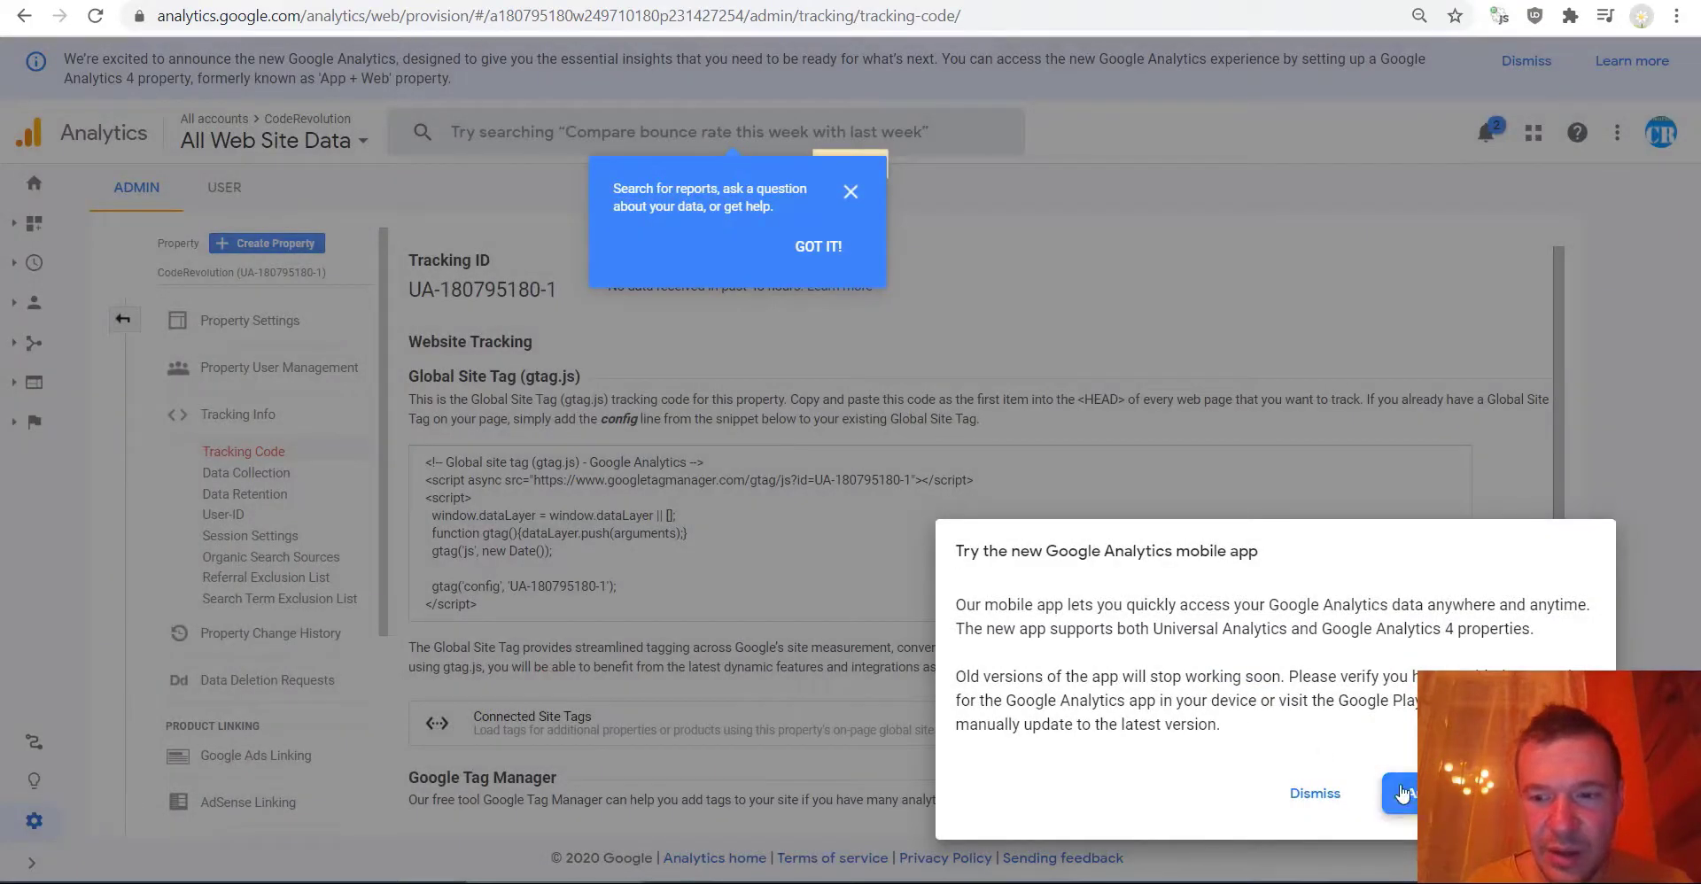
click(1401, 793)
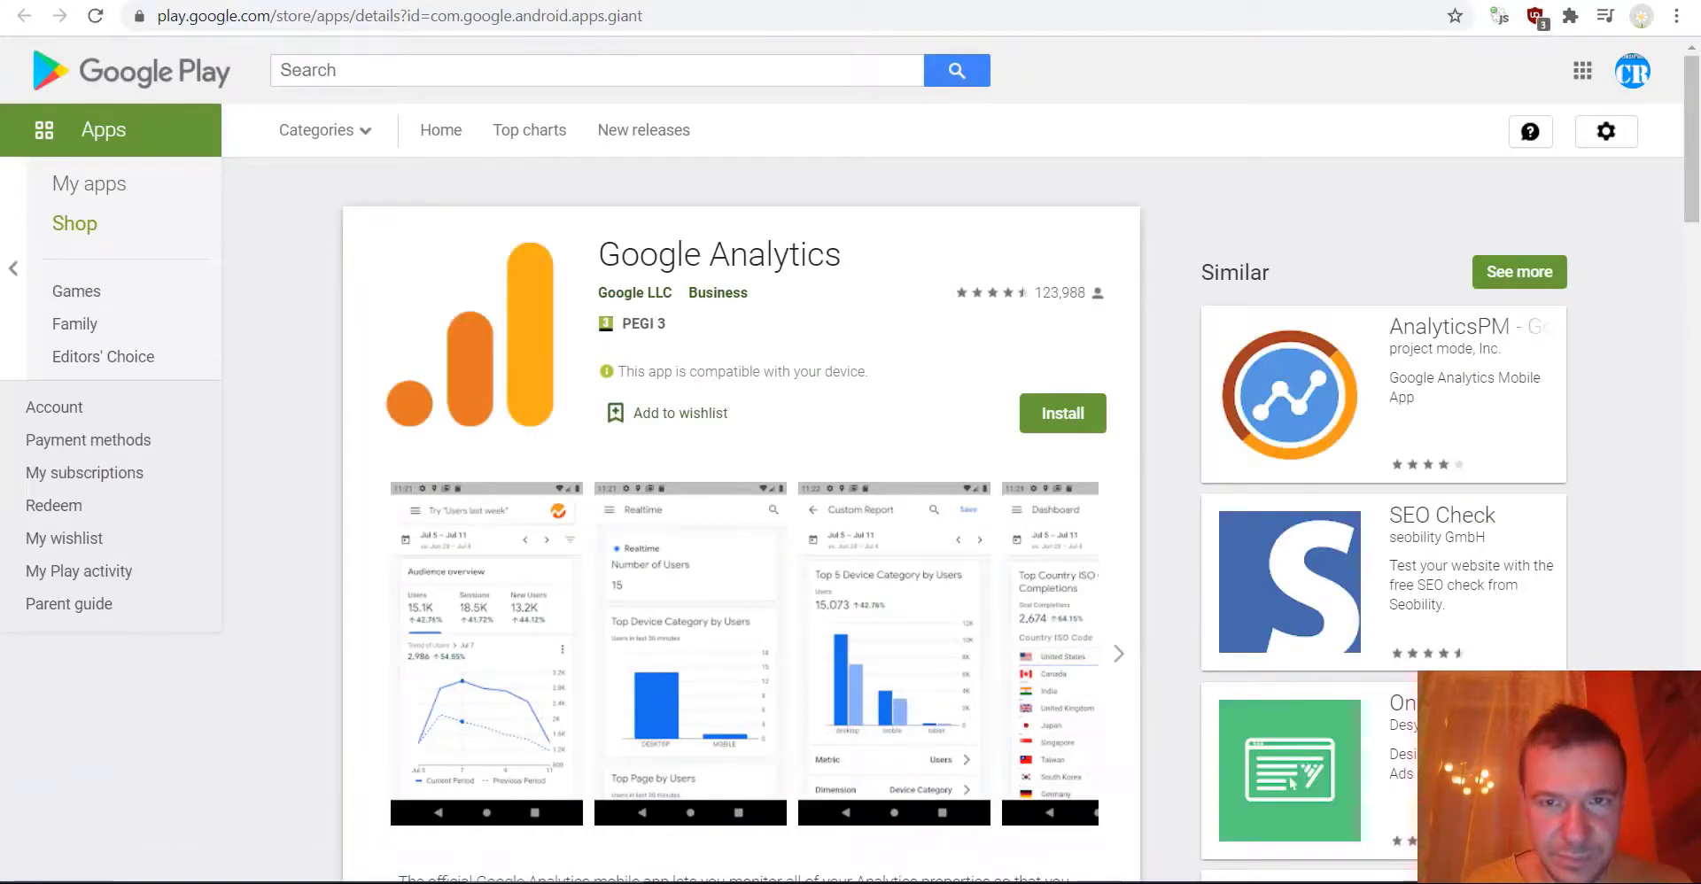
key(ctrl+w)
click(851, 192)
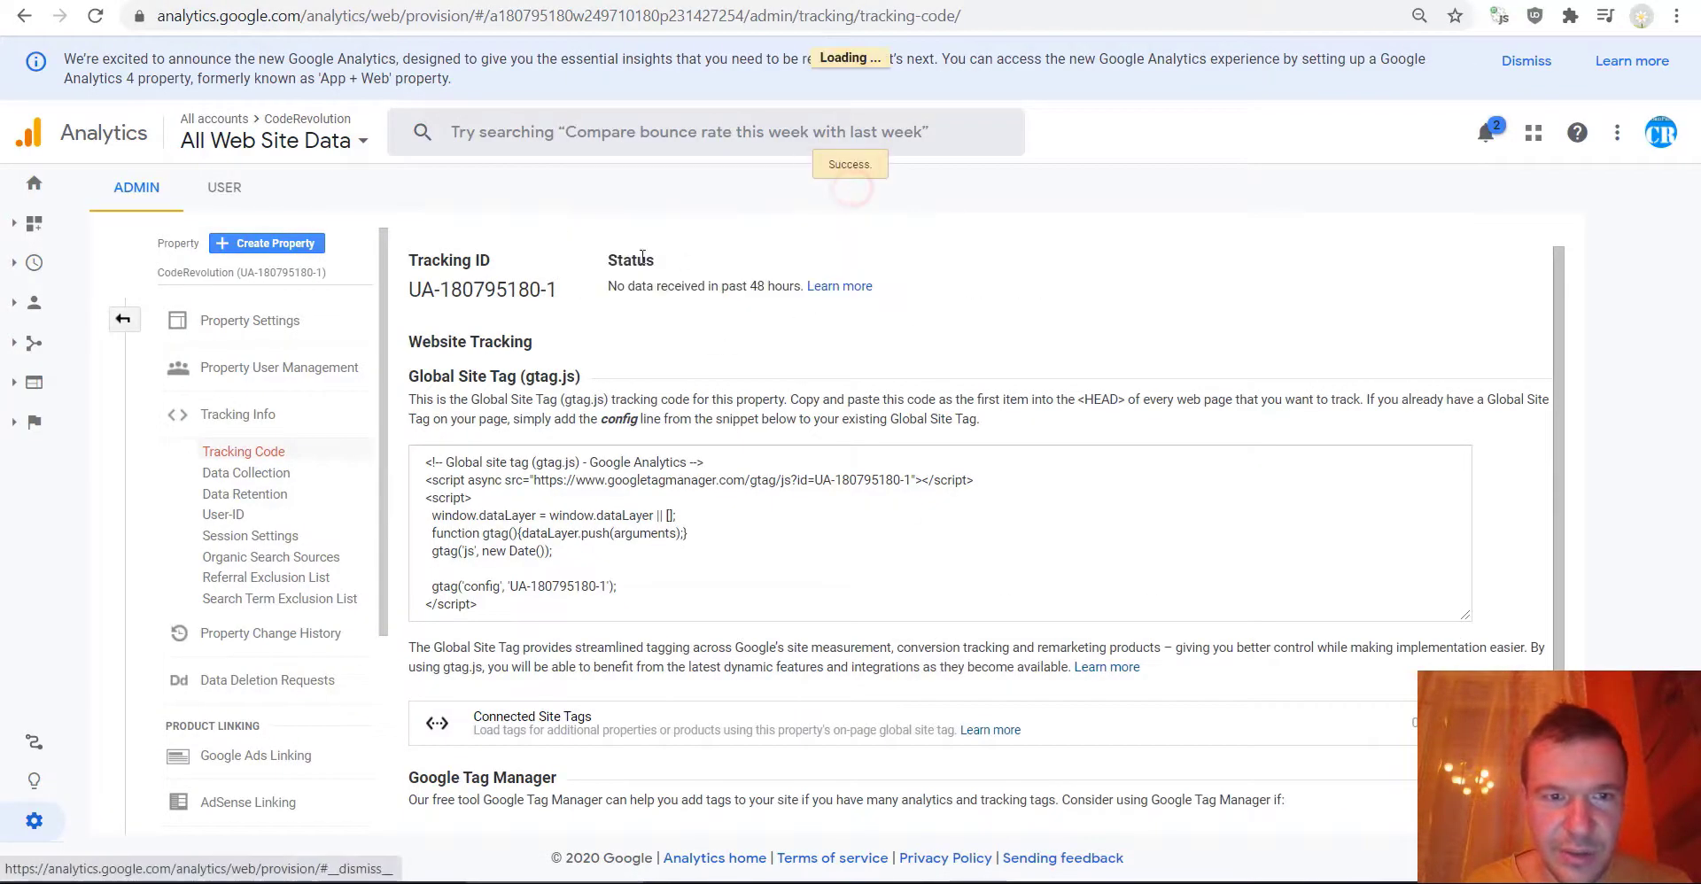
- Copy the property's tracking ID from Google Analytics into the Google Analytics property tracking ID field of YouTube's advanced settings and save
triple_click(454, 292)
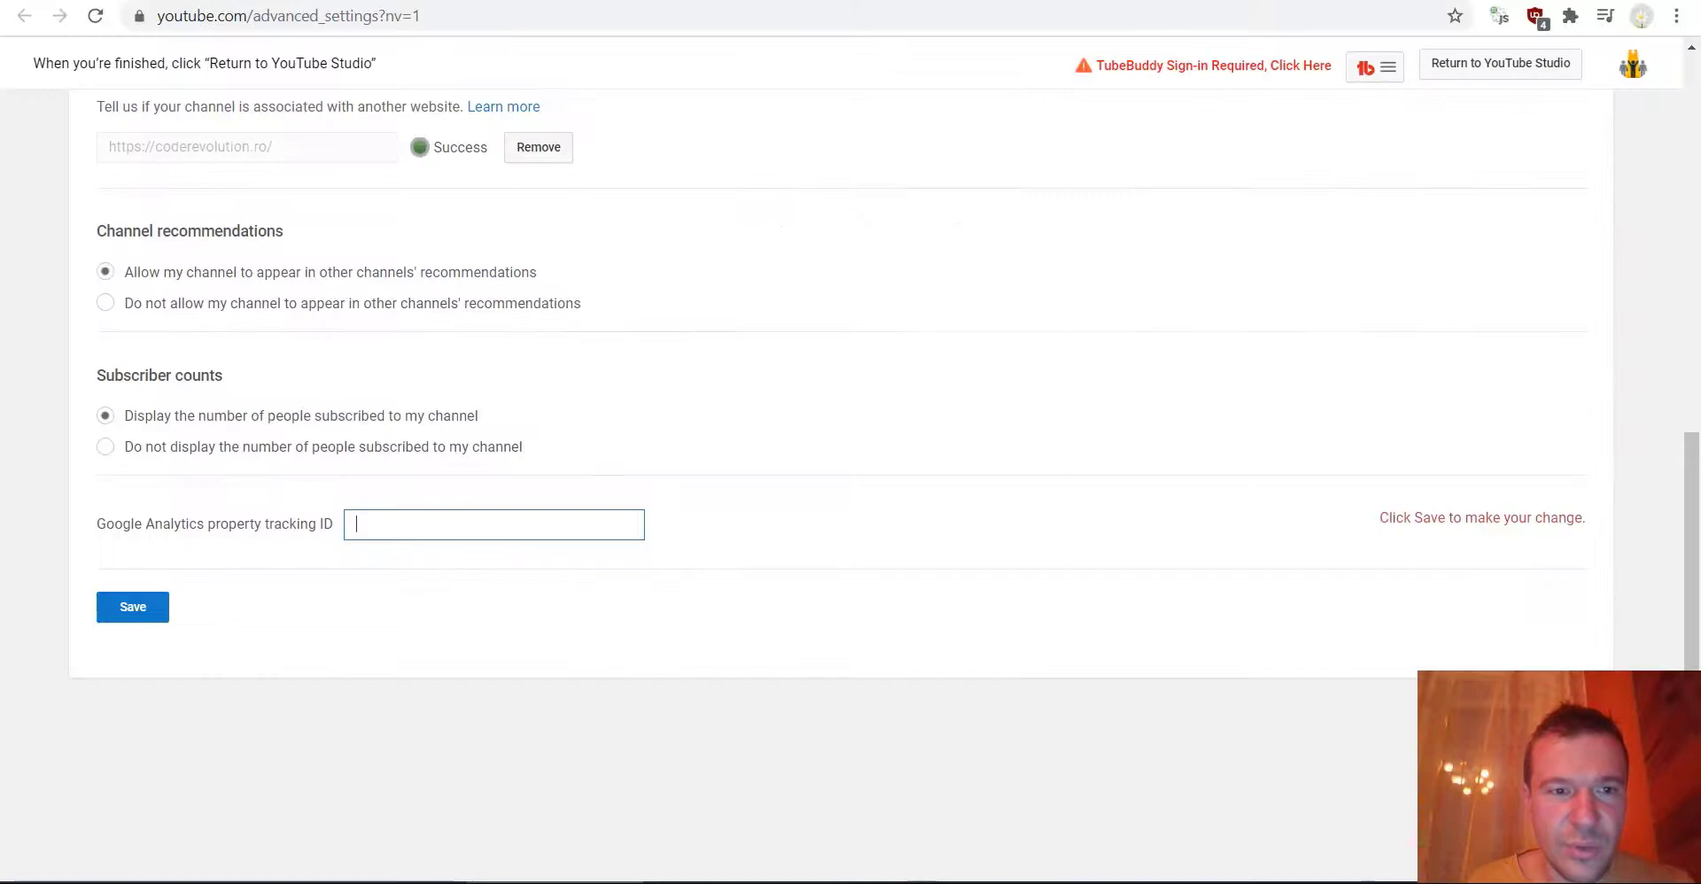
key(ctrl+v)
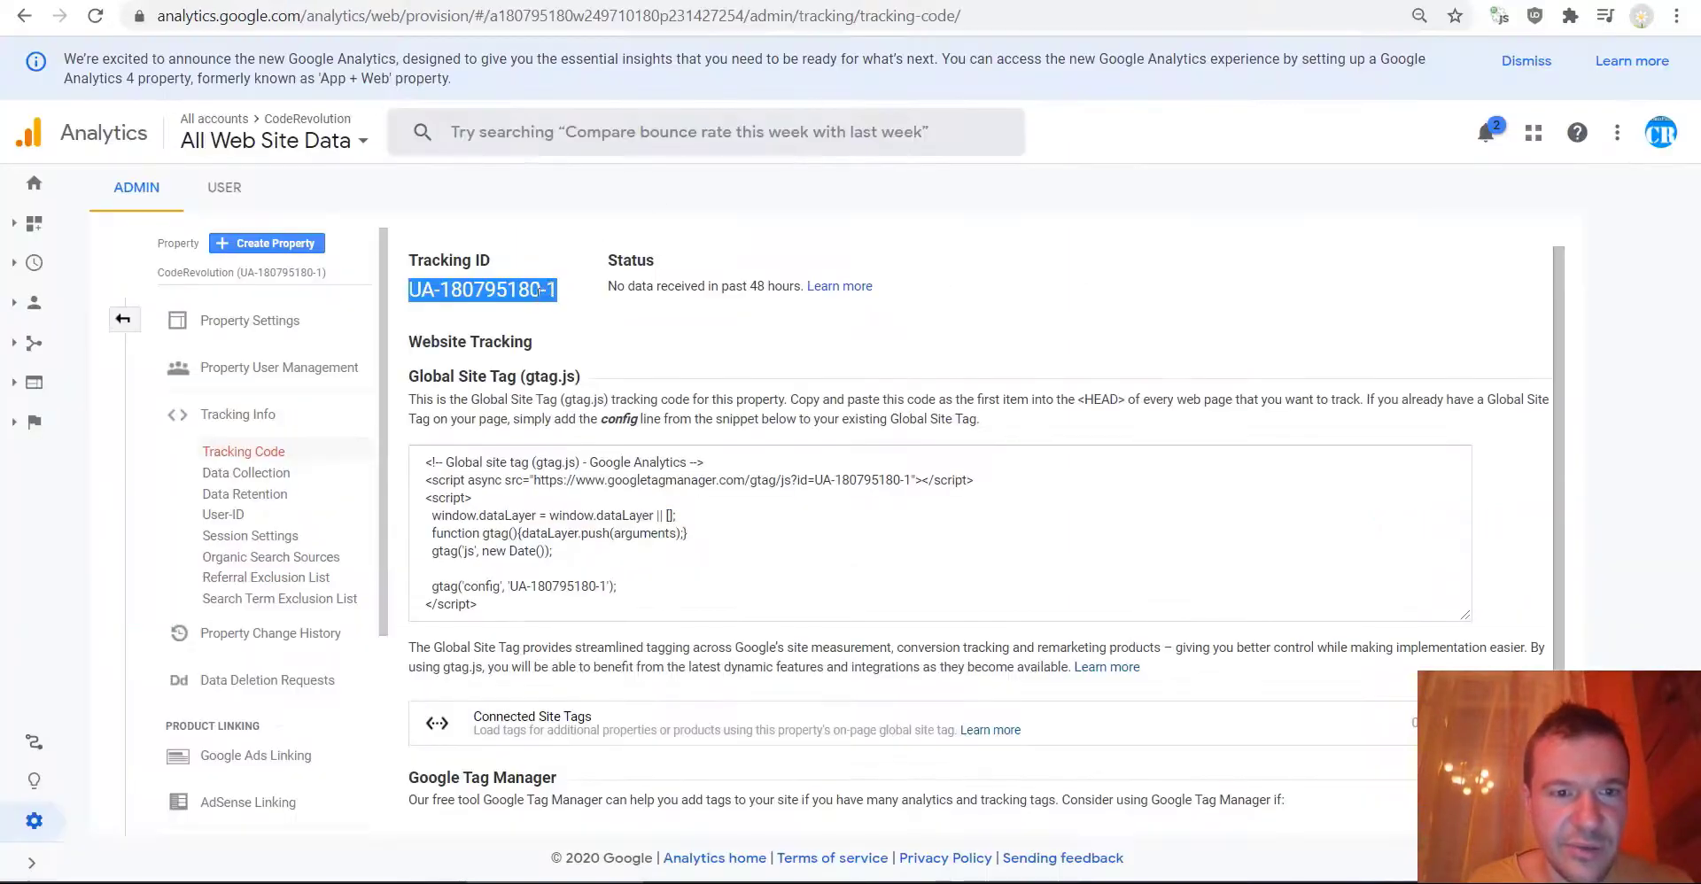
right_click(434, 275)
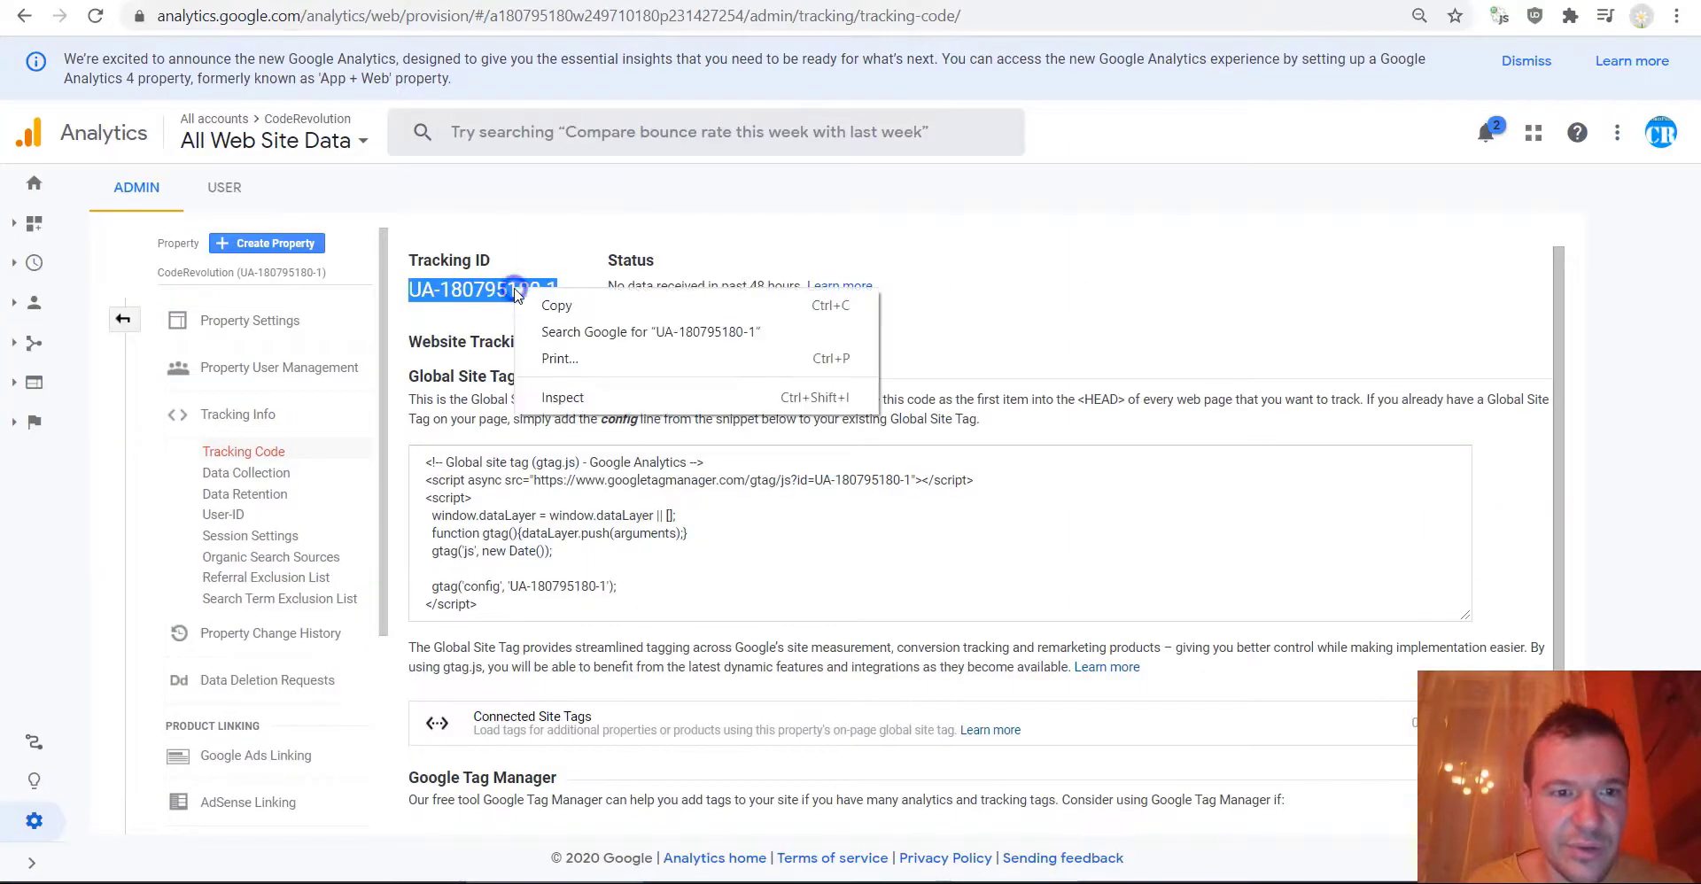
click(531, 305)
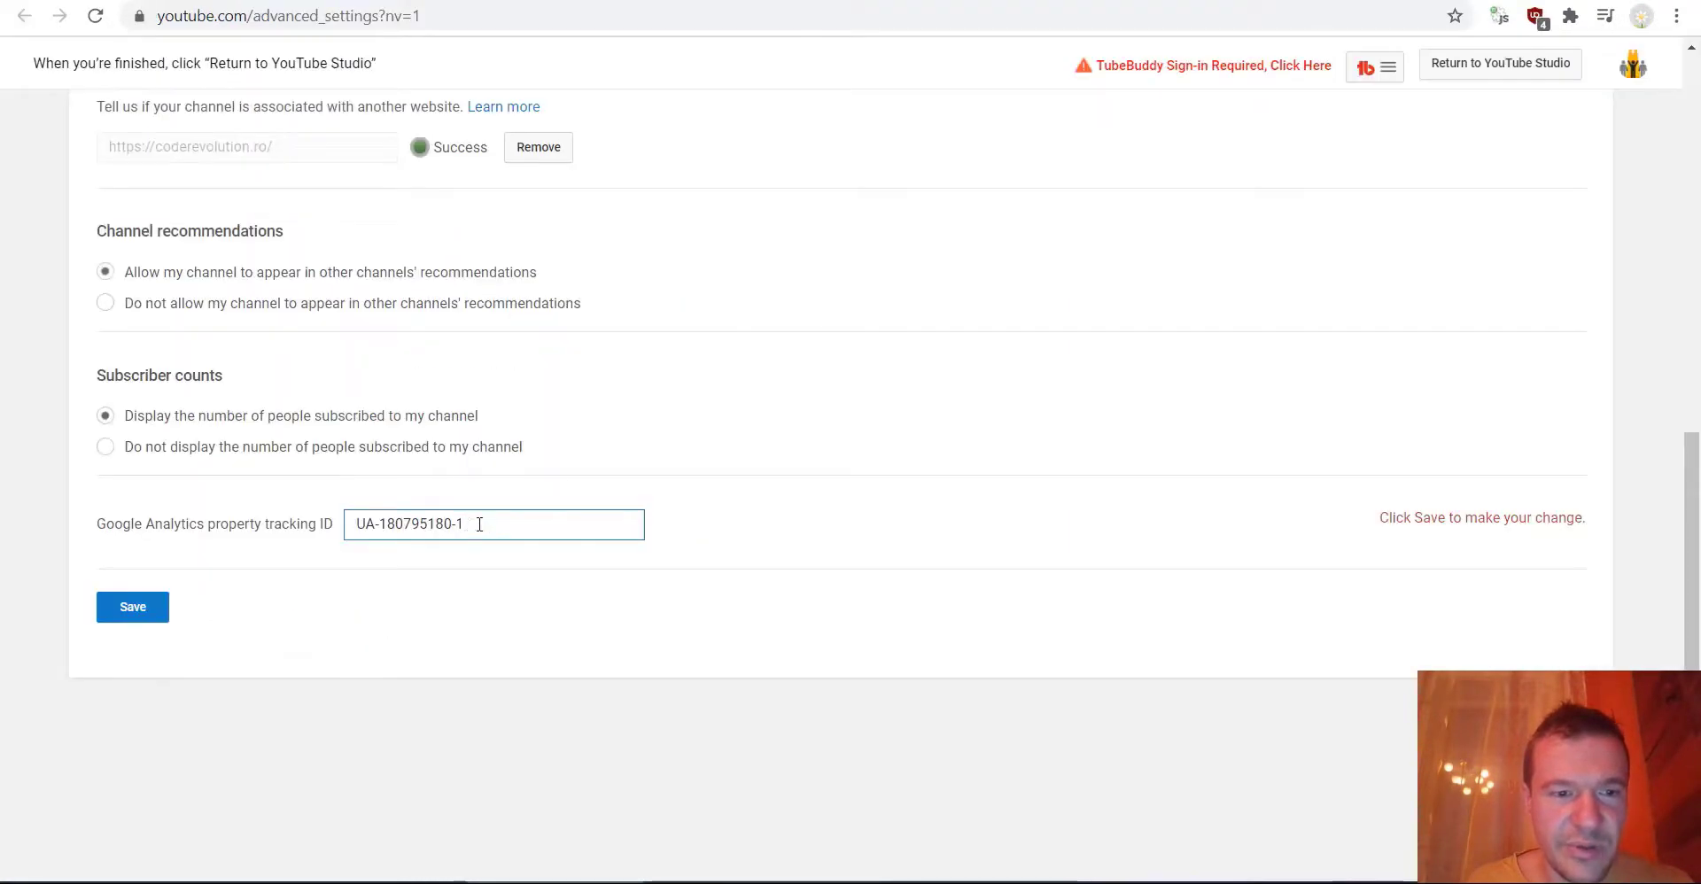
triple_click(478, 524)
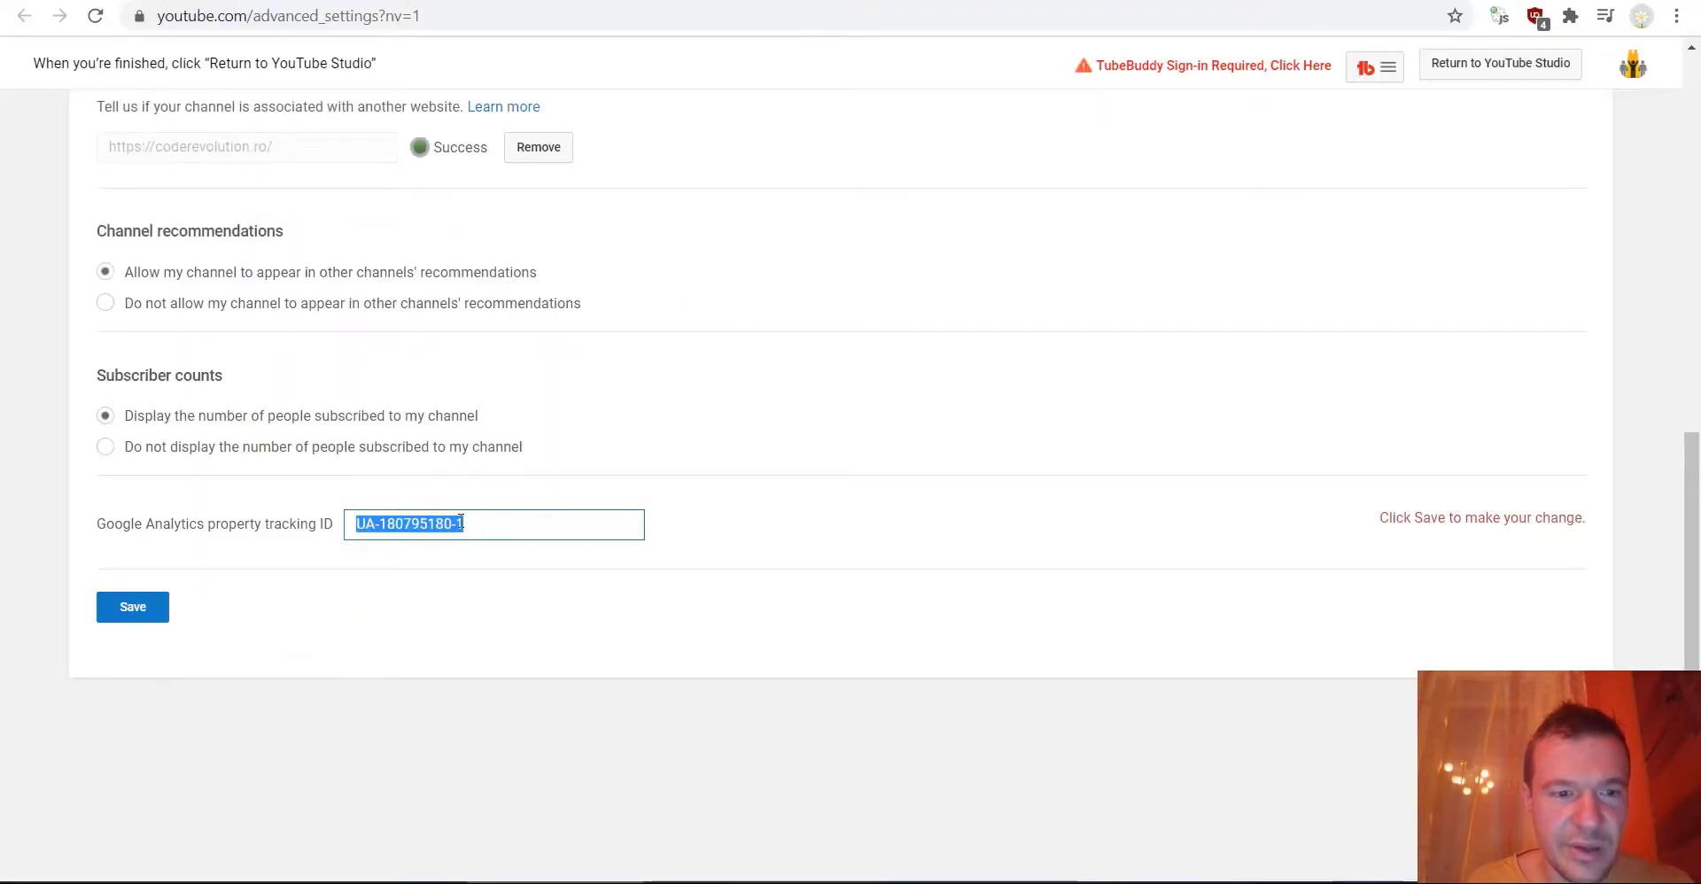
right_click(461, 523)
click(531, 251)
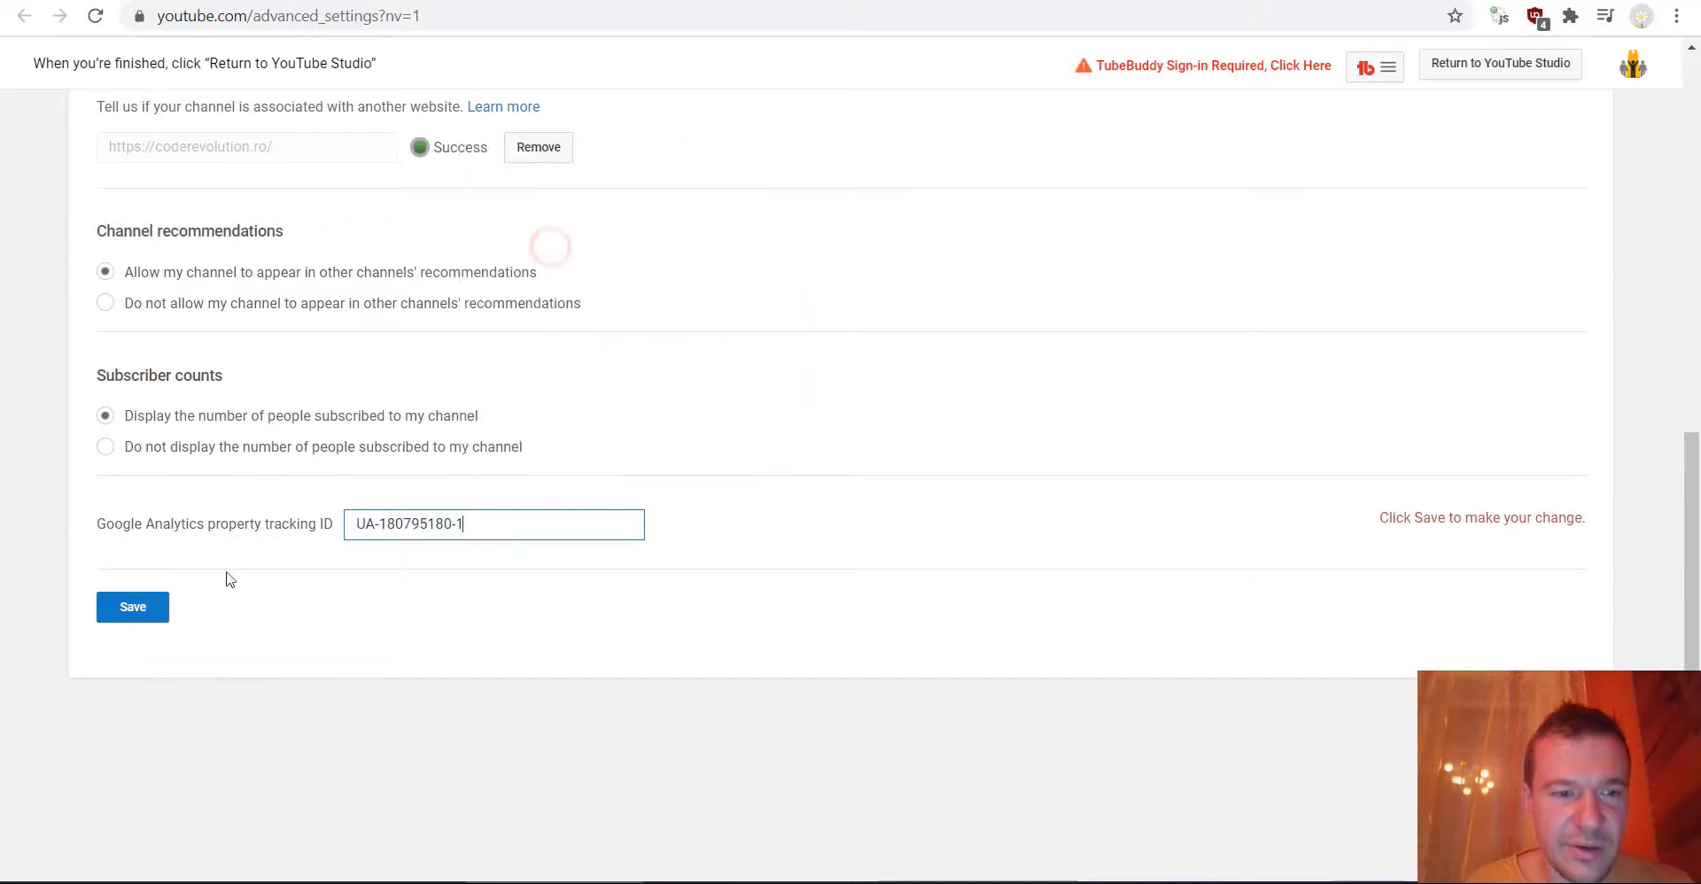
click(131, 612)
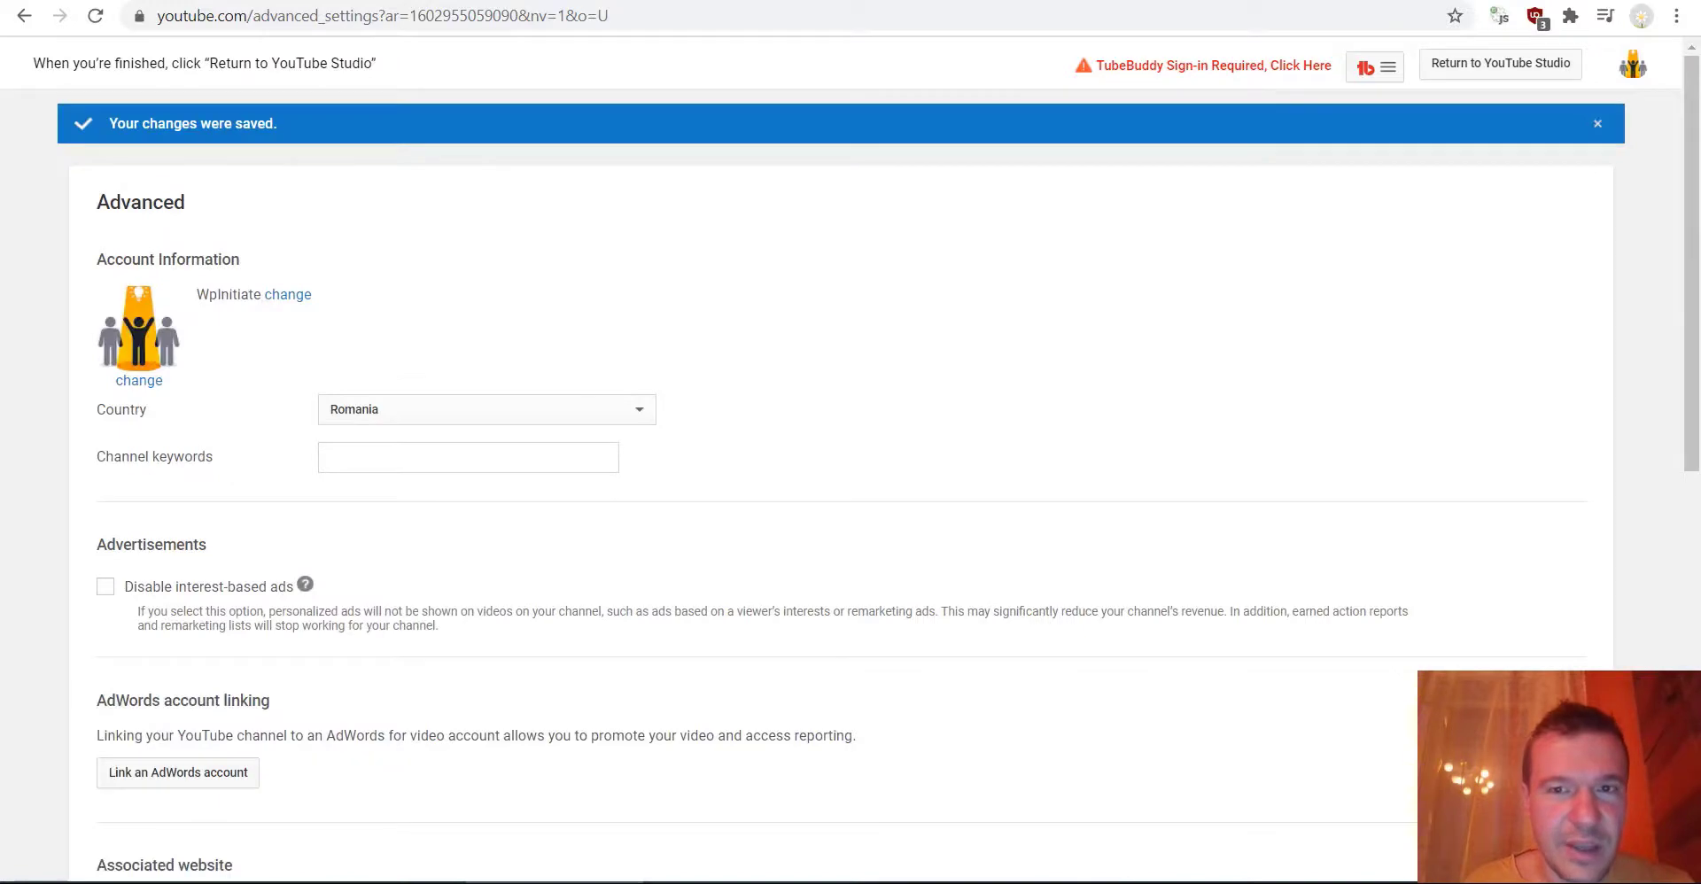
- Review the tracking ID and site tag in Google Analytics, and check the tracking ID saved in YouTube's advanced settings
key(alt+Tab)
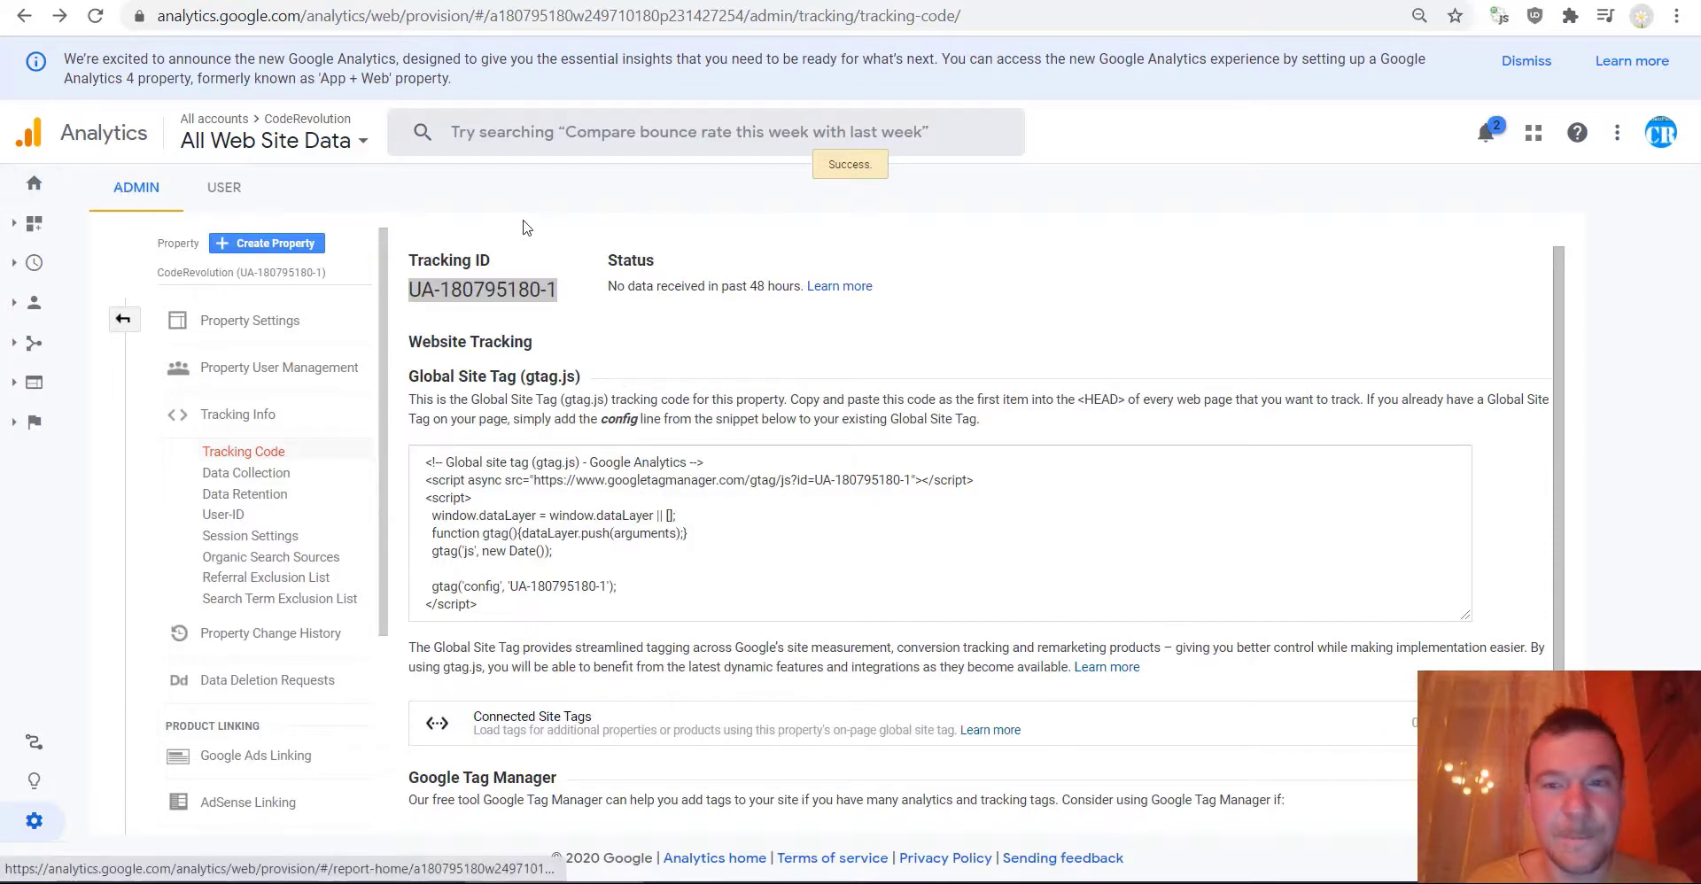
scroll(607, 409, down, 2)
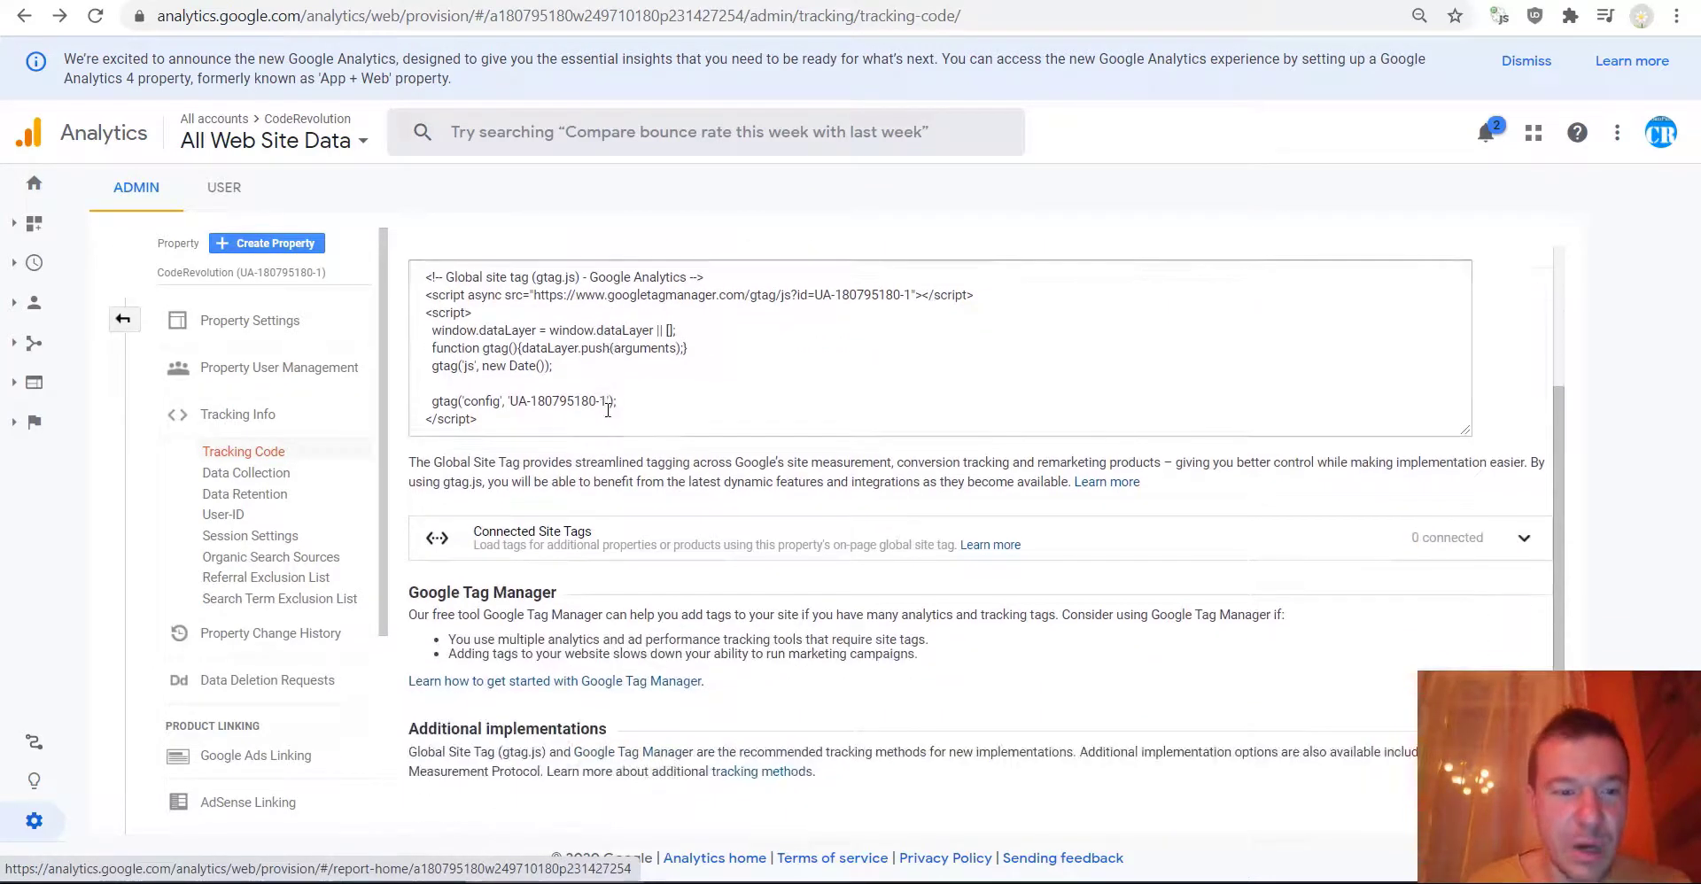
scroll(607, 409, up, 2)
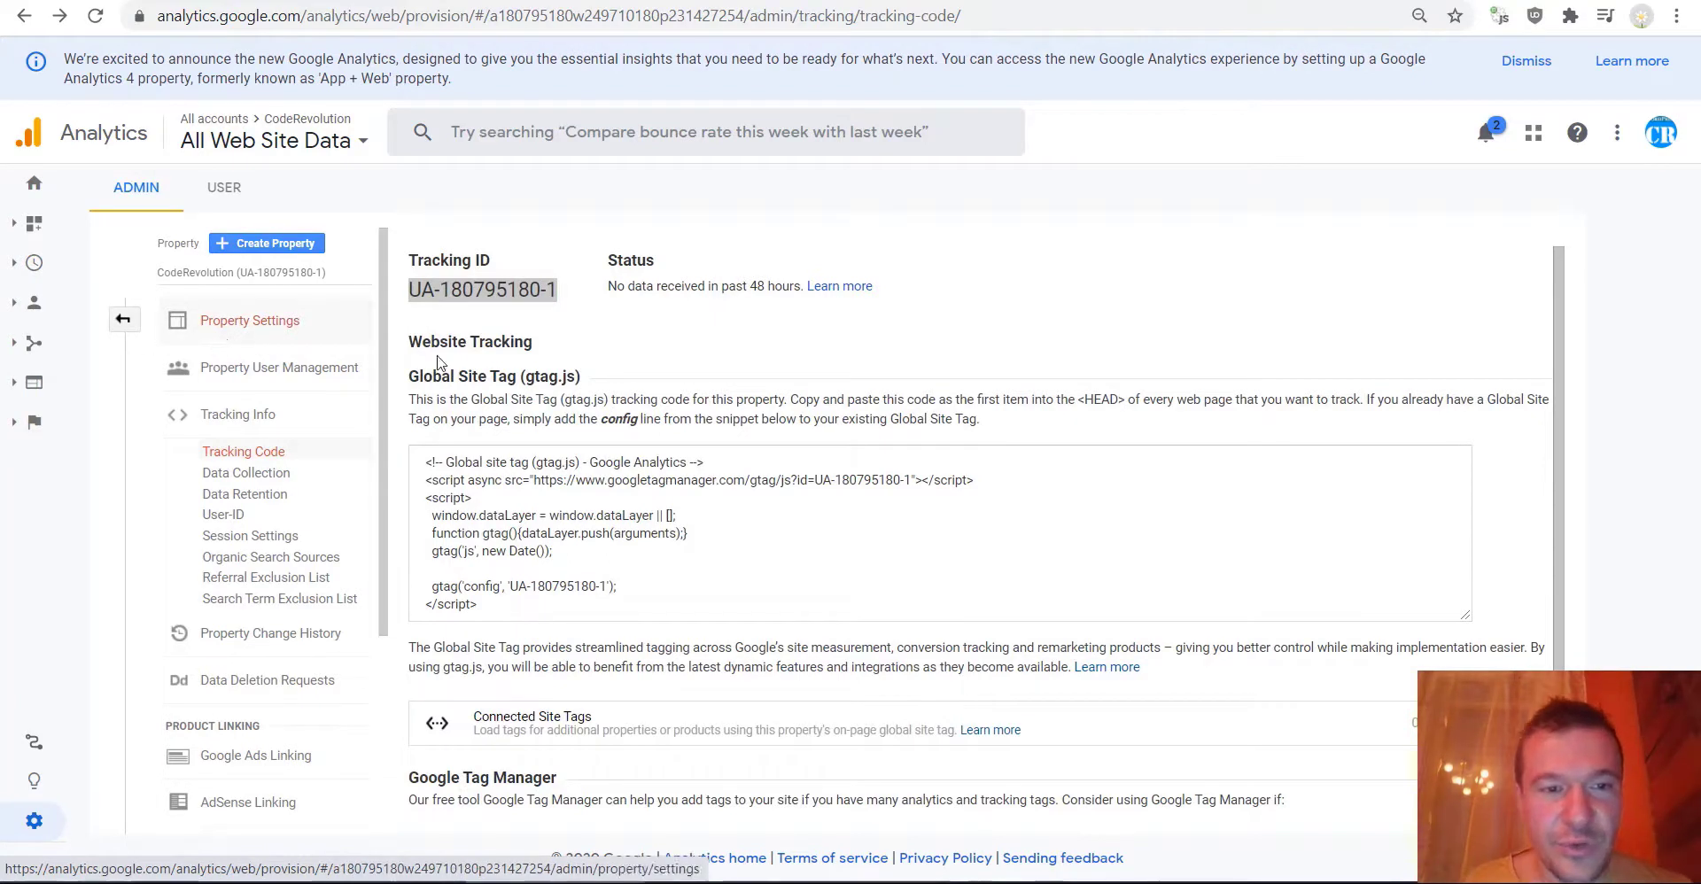
drag(542, 289, 440, 291)
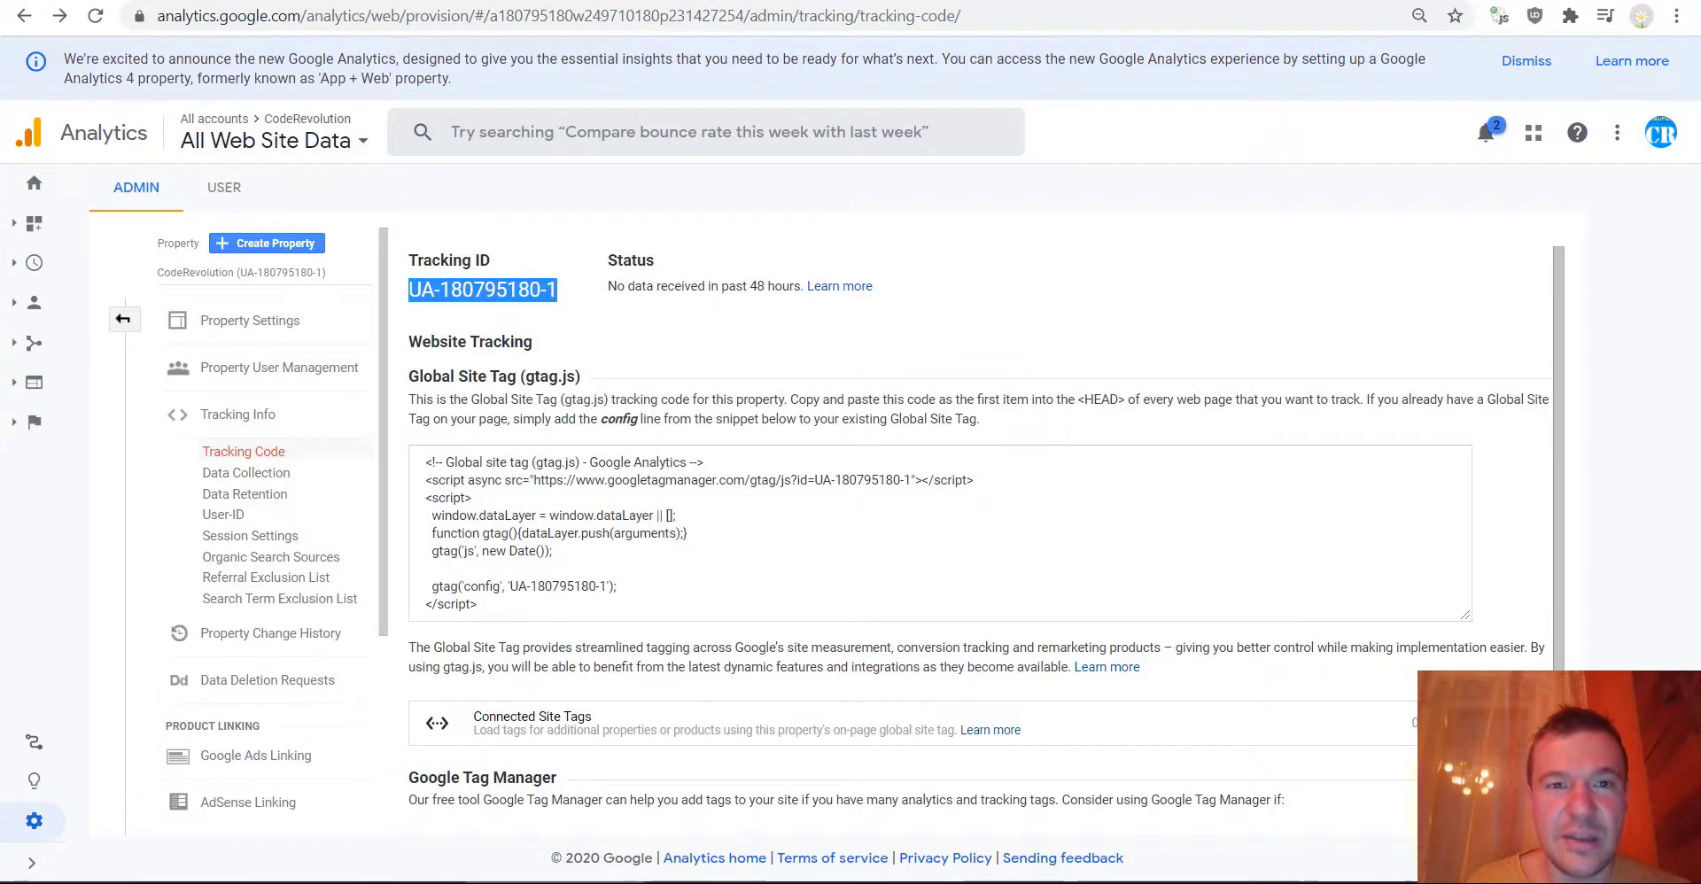
key(ctrl+Tab)
scroll(364, 535, down, 9)
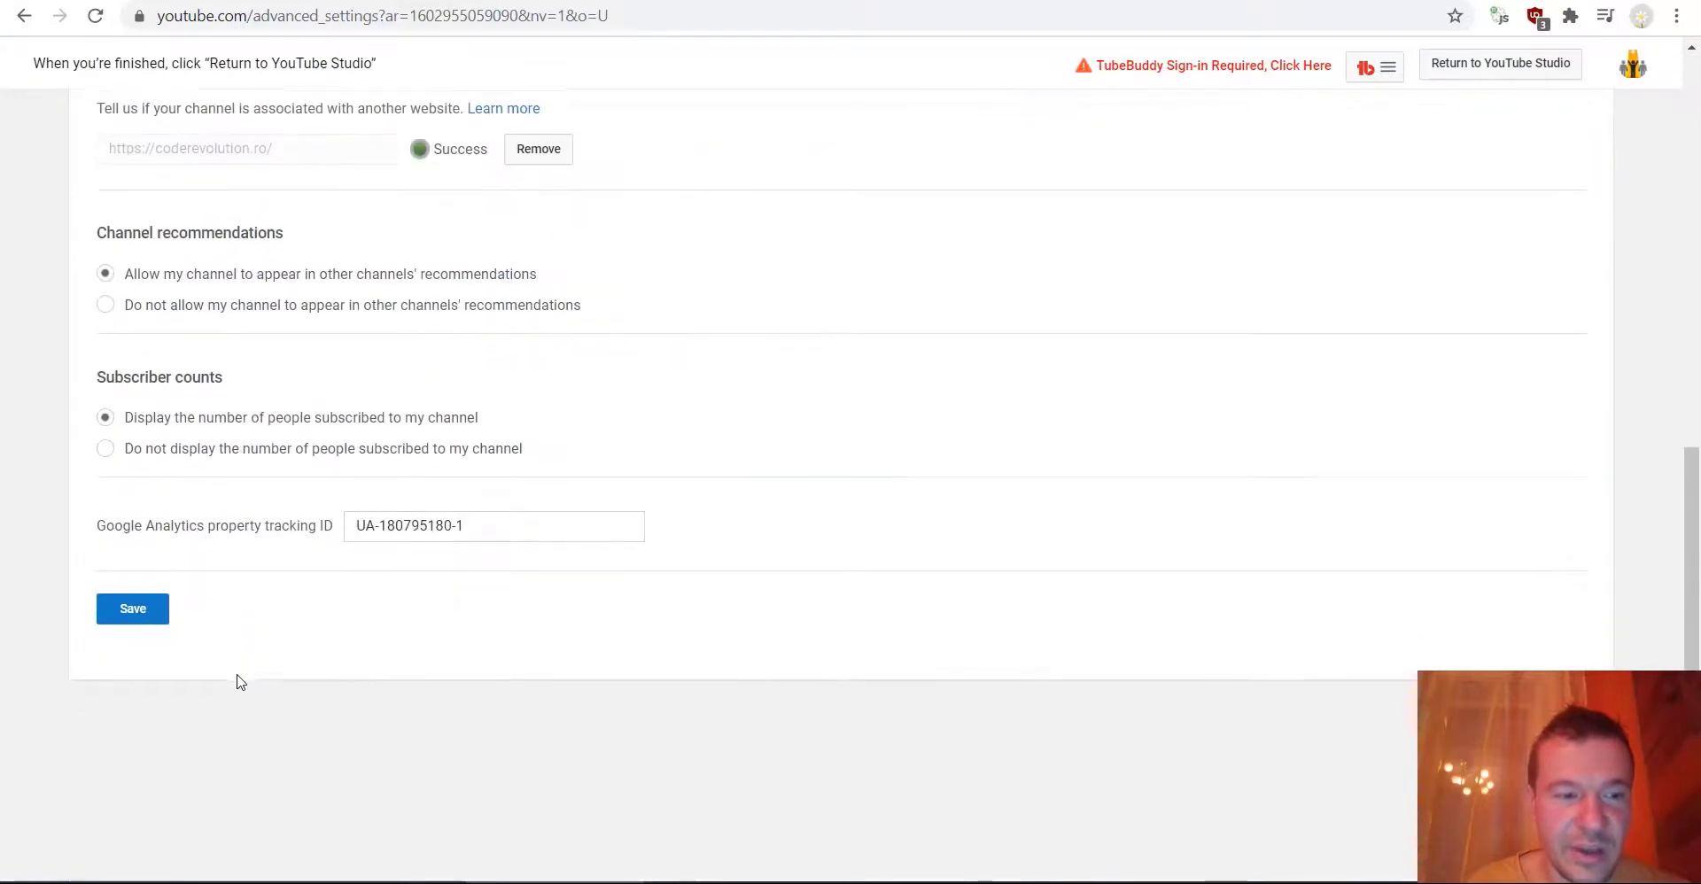